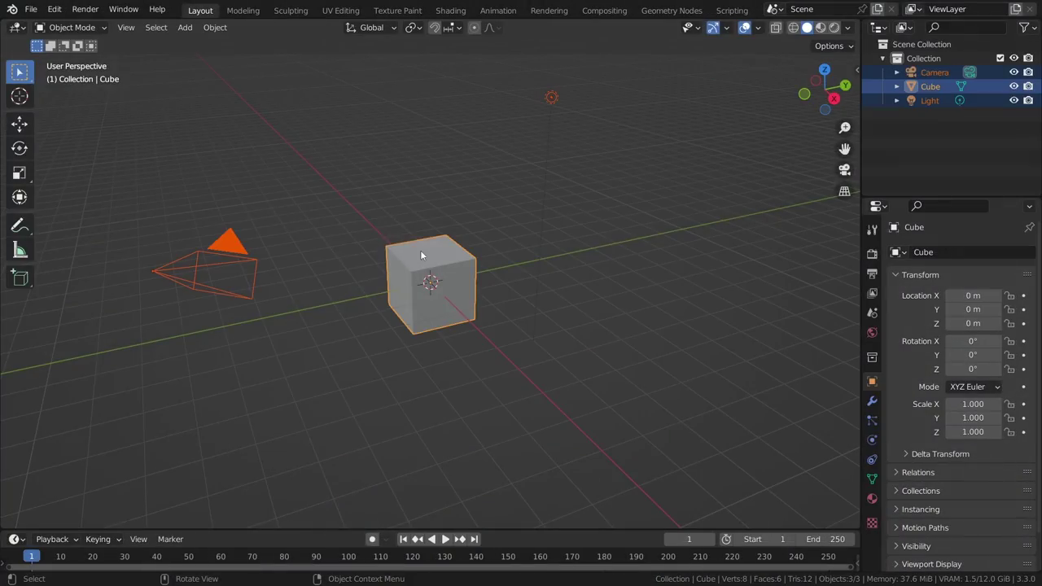
Delete the default camera, cube and light from the scene
key(Delete)
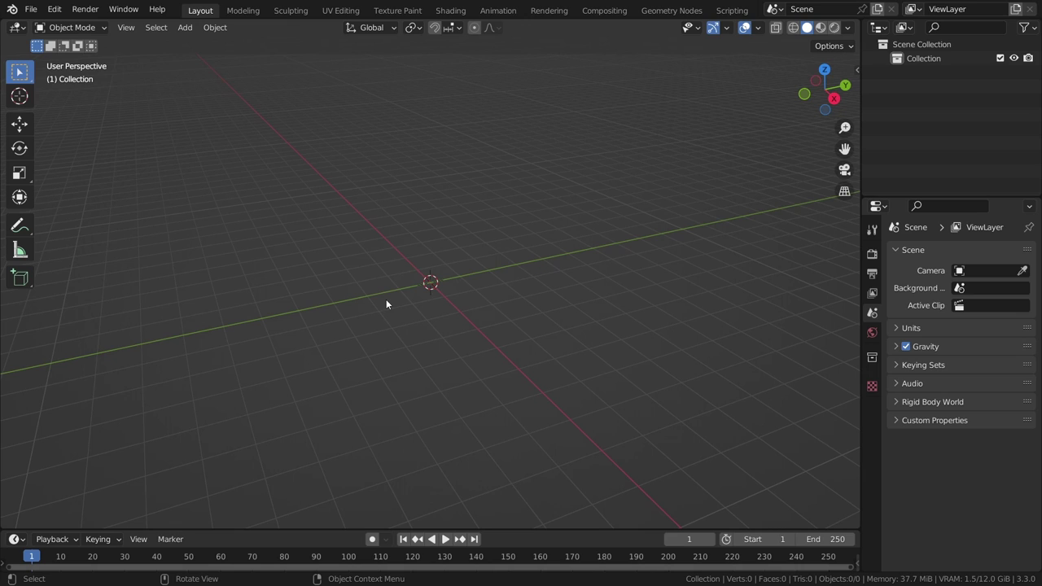
Find the Import Images as Planes add-on in the preferences and make sure it is enabled
click(54, 8)
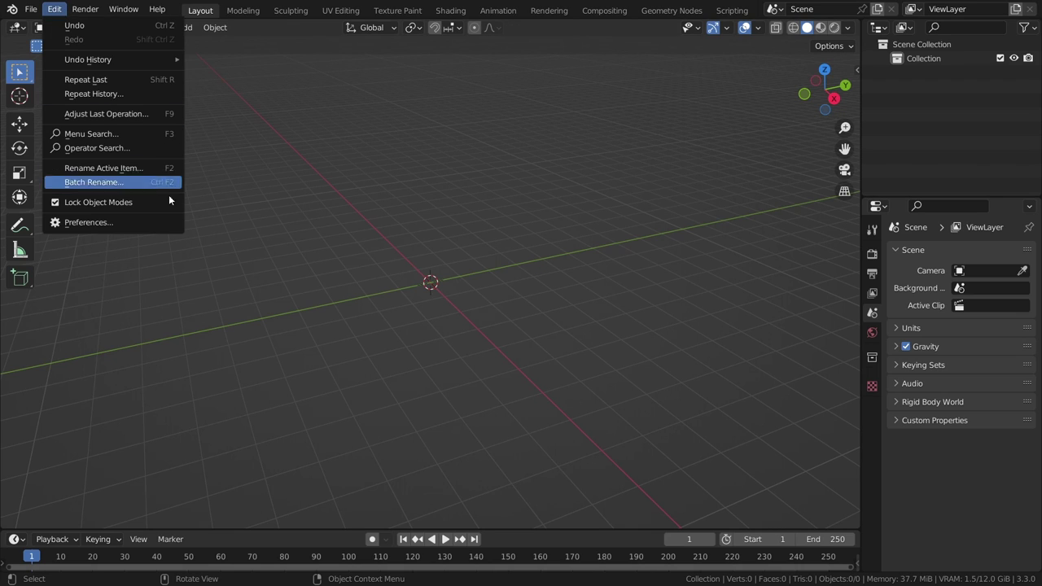
click(126, 219)
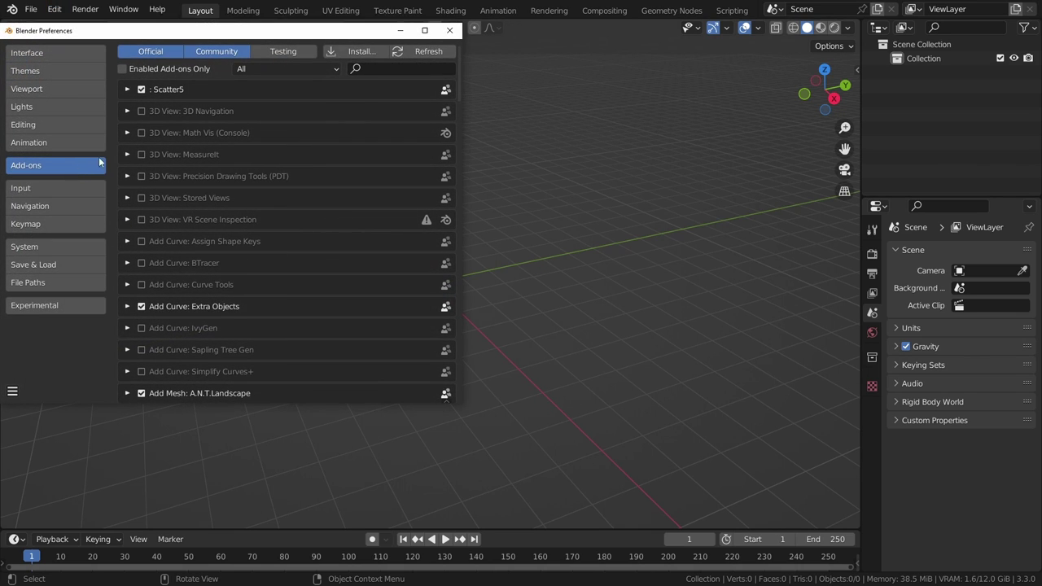
click(386, 68)
text(image)
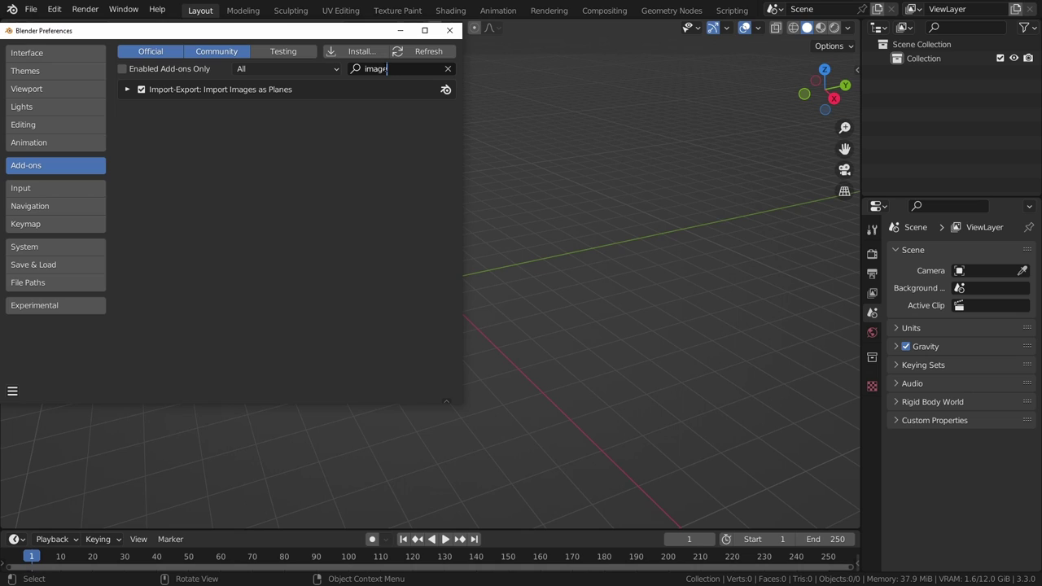
click(141, 89)
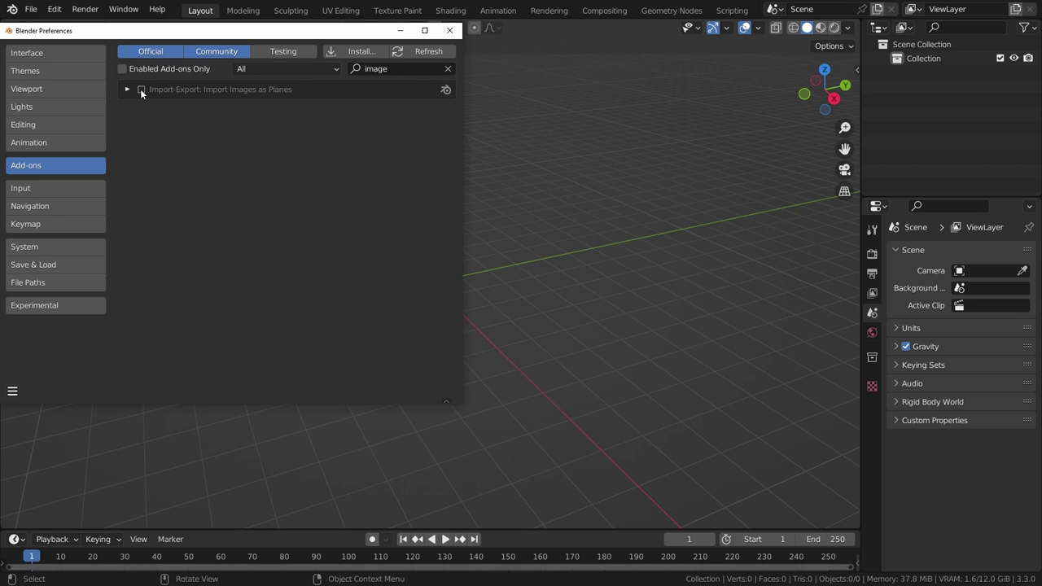
click(141, 89)
click(450, 30)
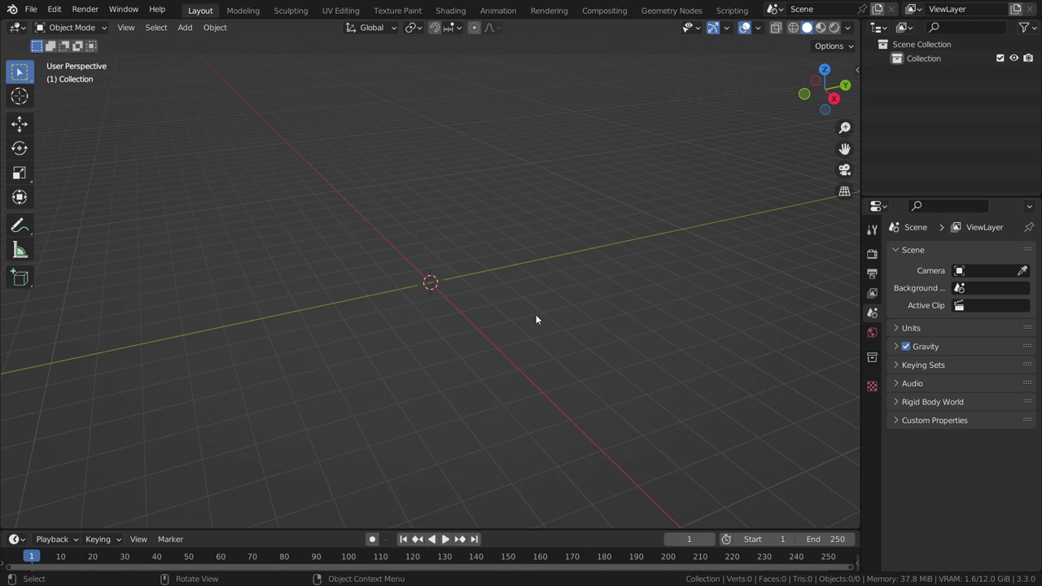
Import banana.png from the Pixel Mart sprites folder as an image plane and save the file
key(ctrl+s)
key(shift+a)
mouse_move(438, 436)
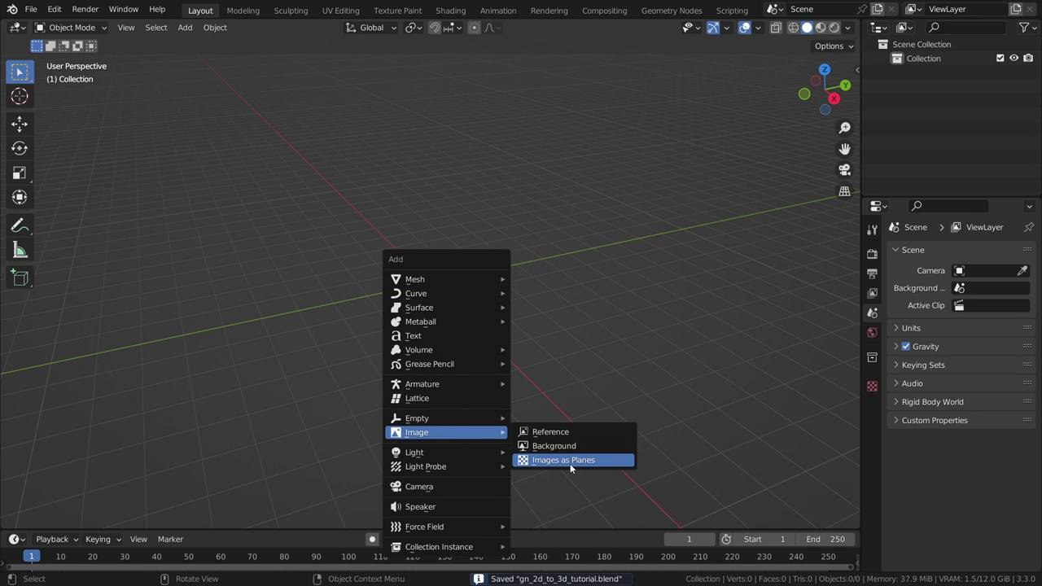
click(570, 461)
double_click(584, 324)
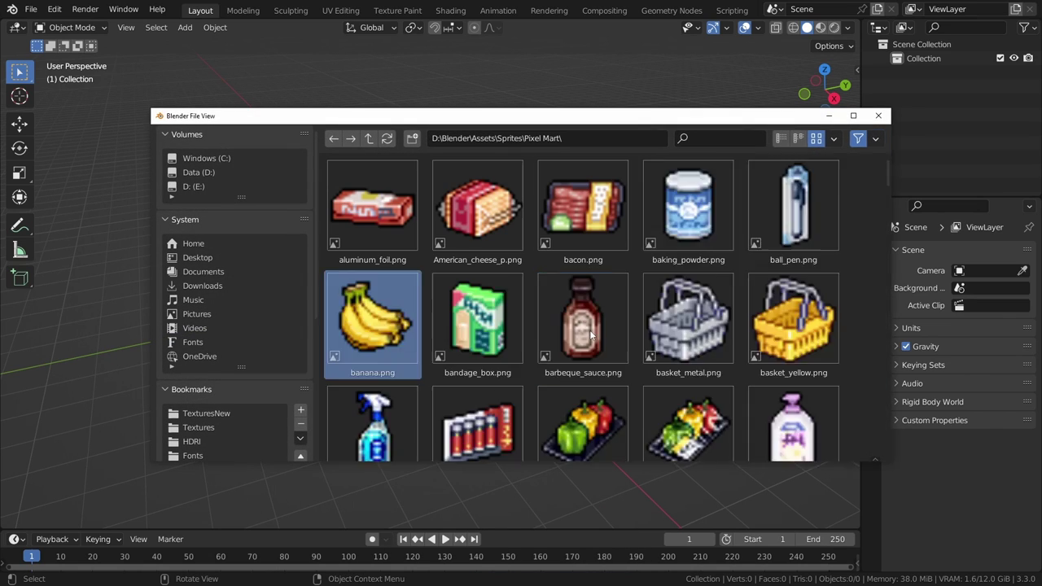
key(KP_7)
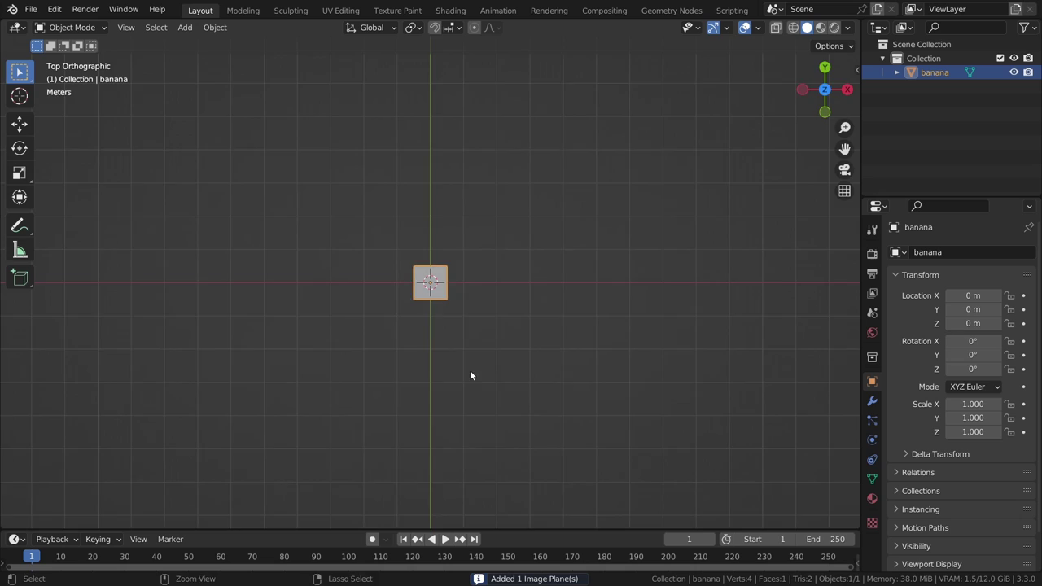
scroll(470, 377, up, 10)
key(ctrl+s)
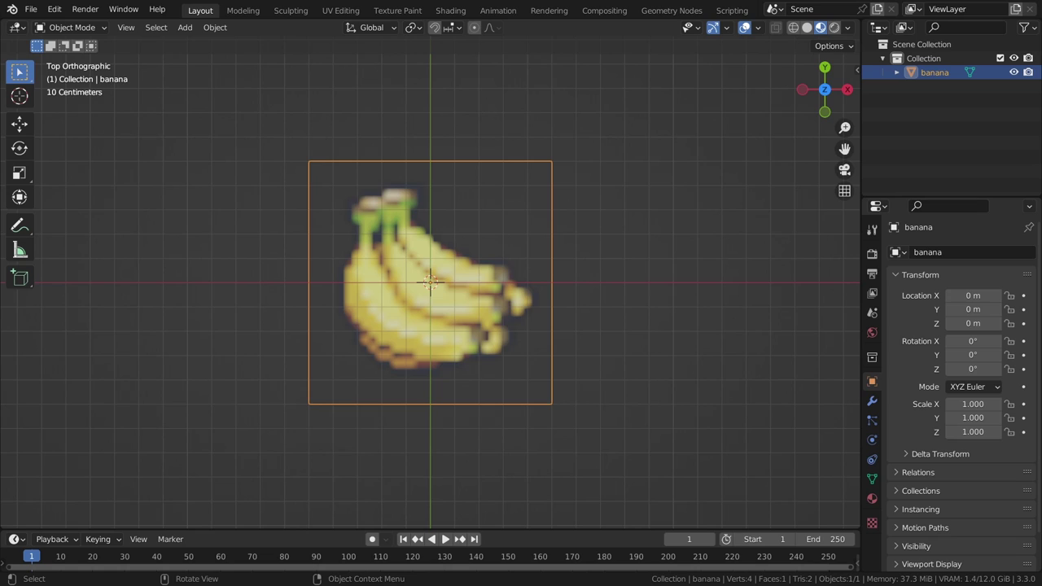
Show the banana material's nodes in the Shading workspace and set the image texture's interpolation to Closest
click(872, 497)
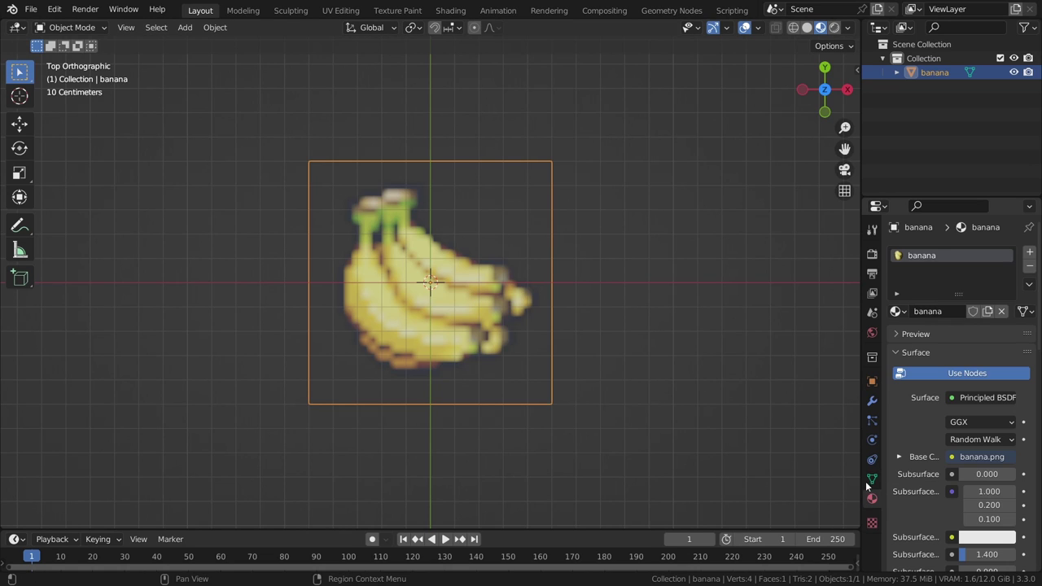
click(450, 10)
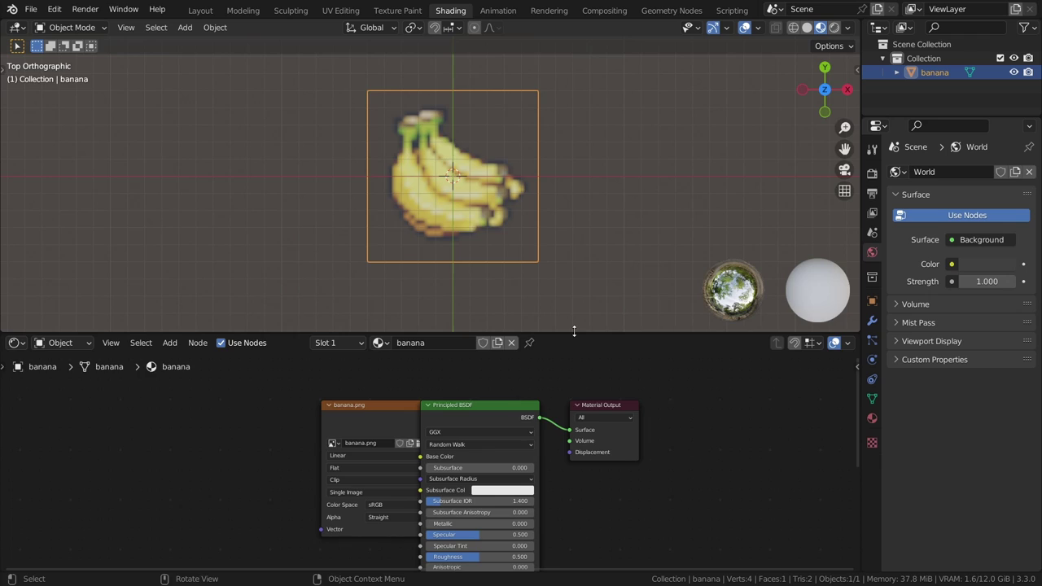
drag(574, 331, 577, 235)
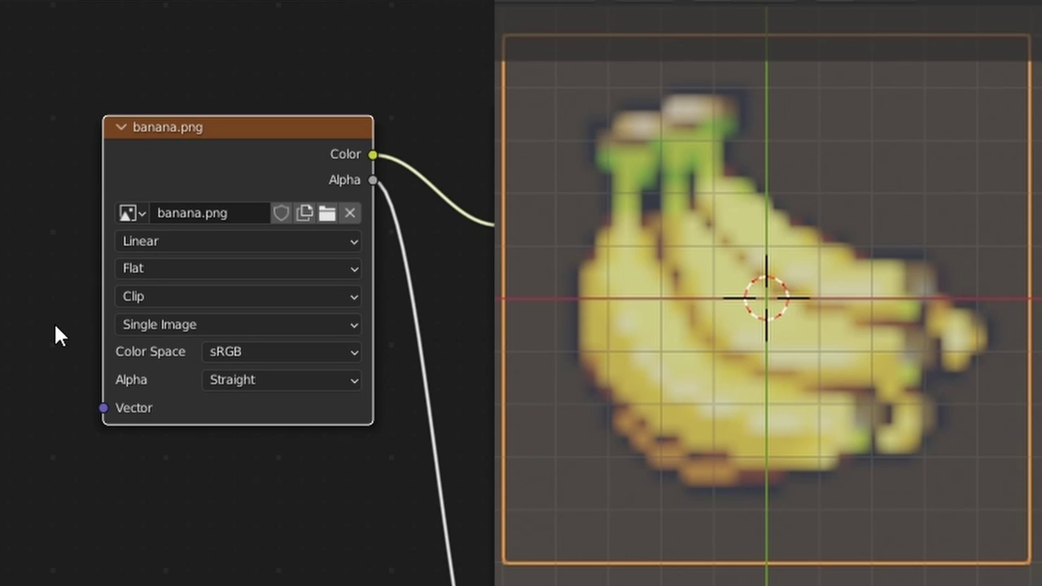
click(235, 244)
click(267, 295)
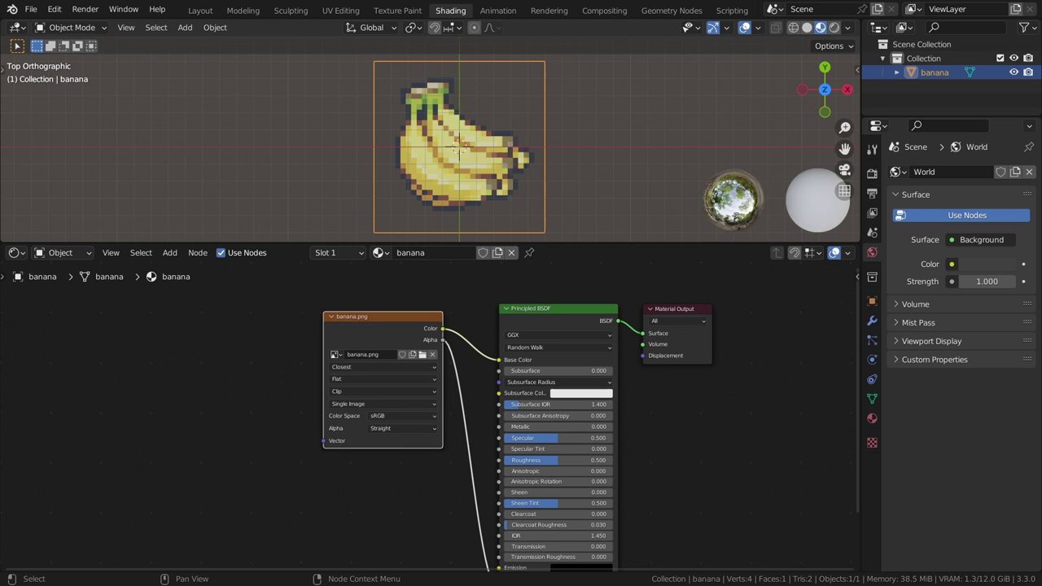
click(256, 368)
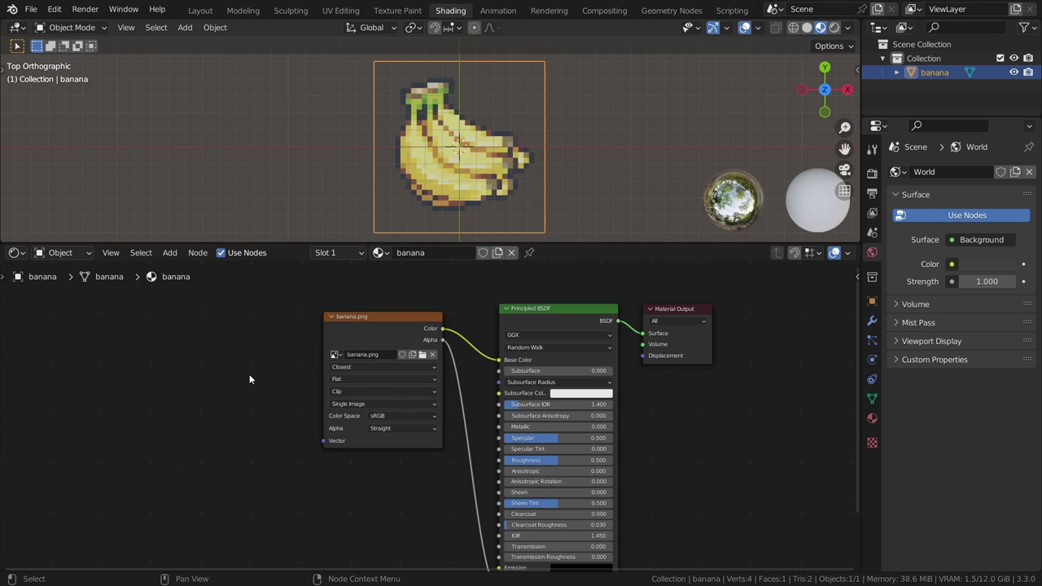
Add a Texture Coordinate node to the left of the banana.png texture node
middle_drag(249, 378, 309, 377)
key(shift+a)
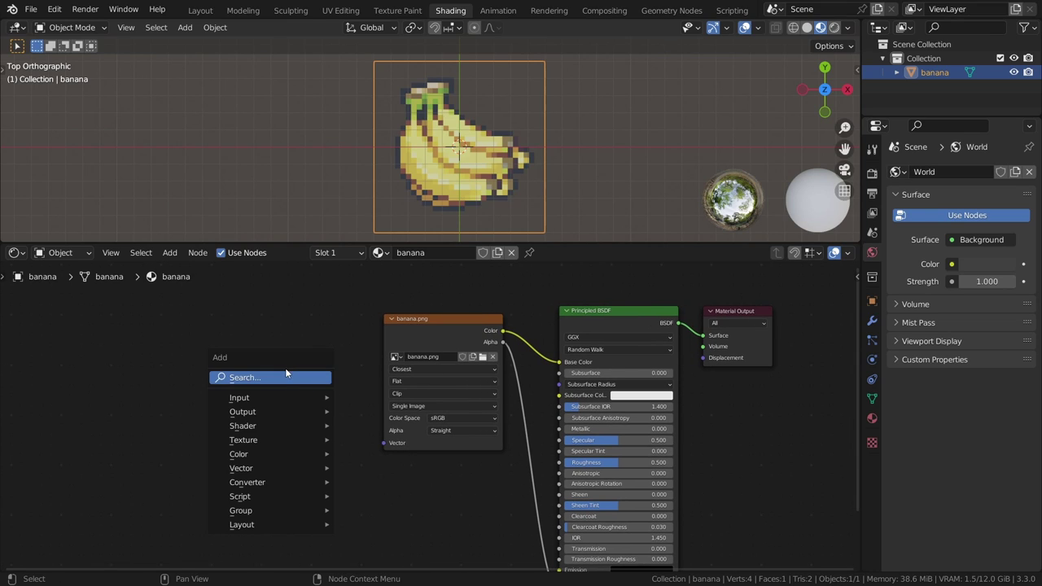
text(coo)
key(Return)
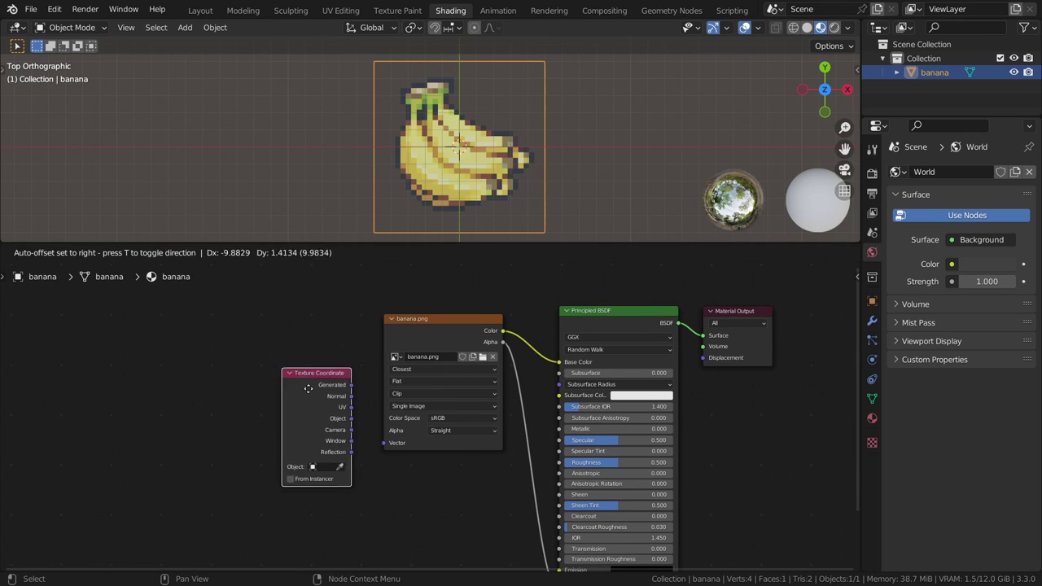
click(197, 350)
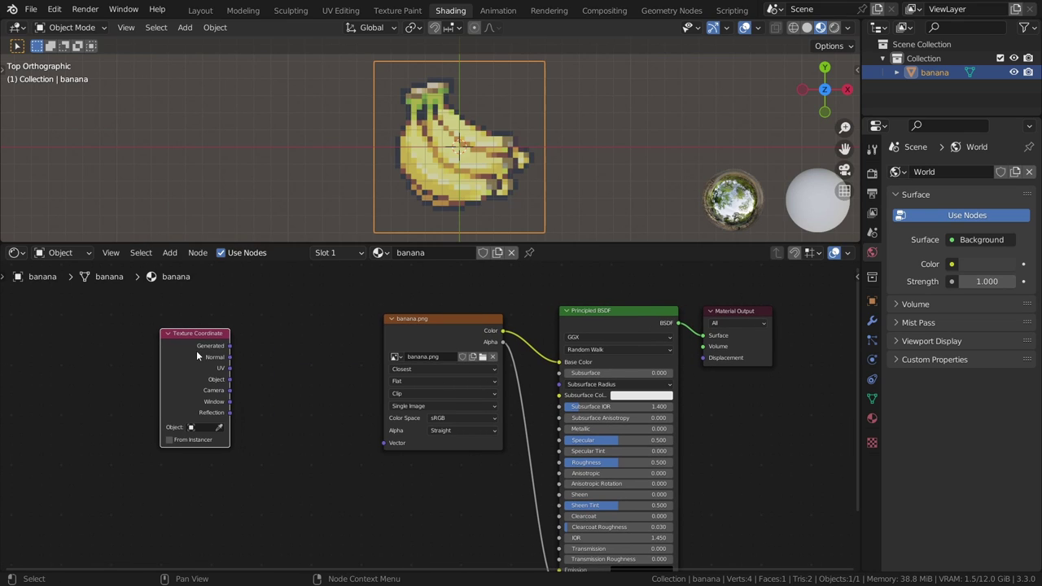
Add a Mapping node and route the Object texture coordinates through it into the banana.png texture's Vector input
key(shift+a)
click(294, 383)
text(ma)
key(Return)
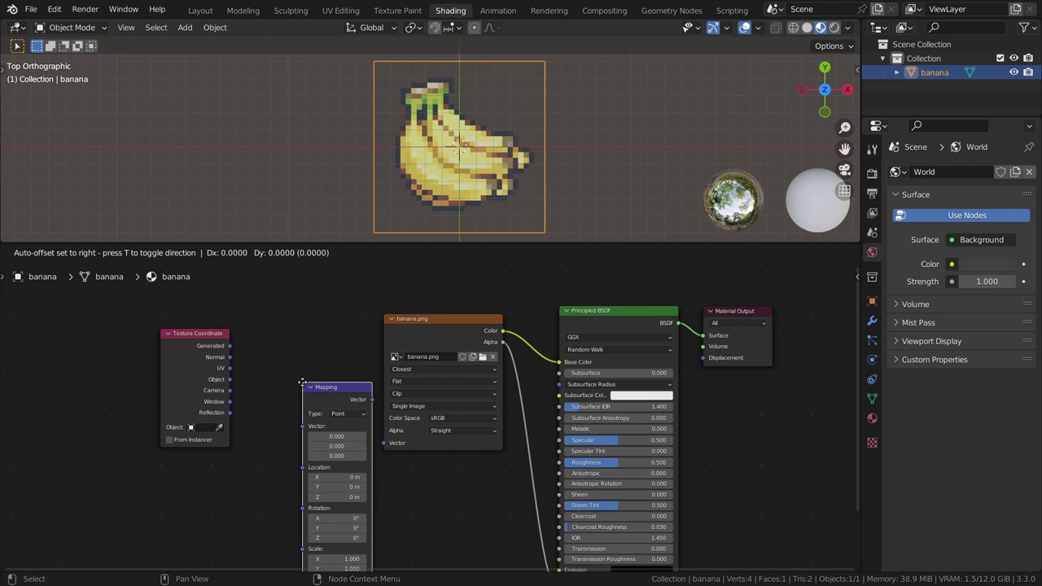
click(268, 317)
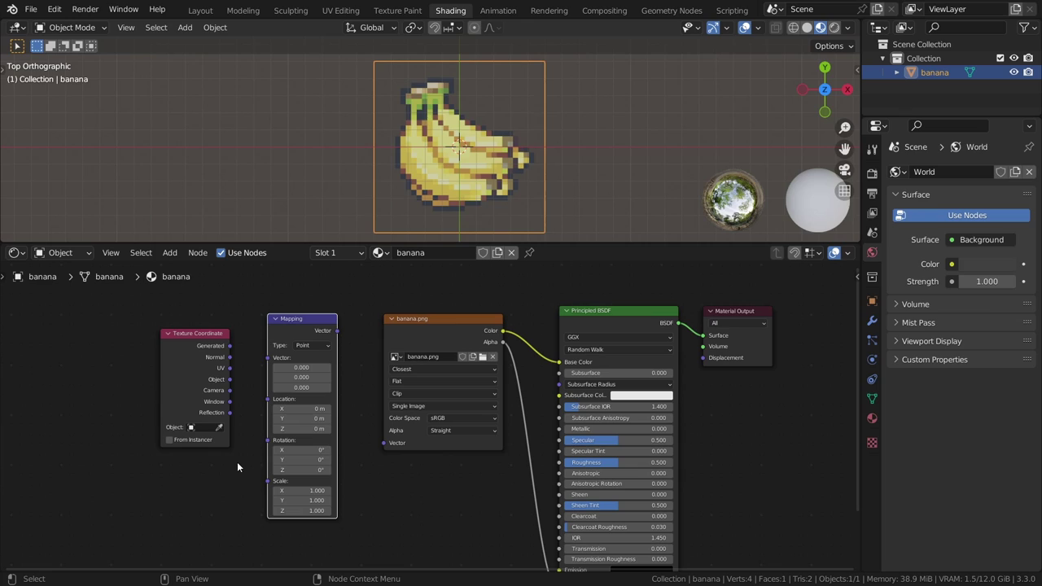
drag(230, 380, 267, 357)
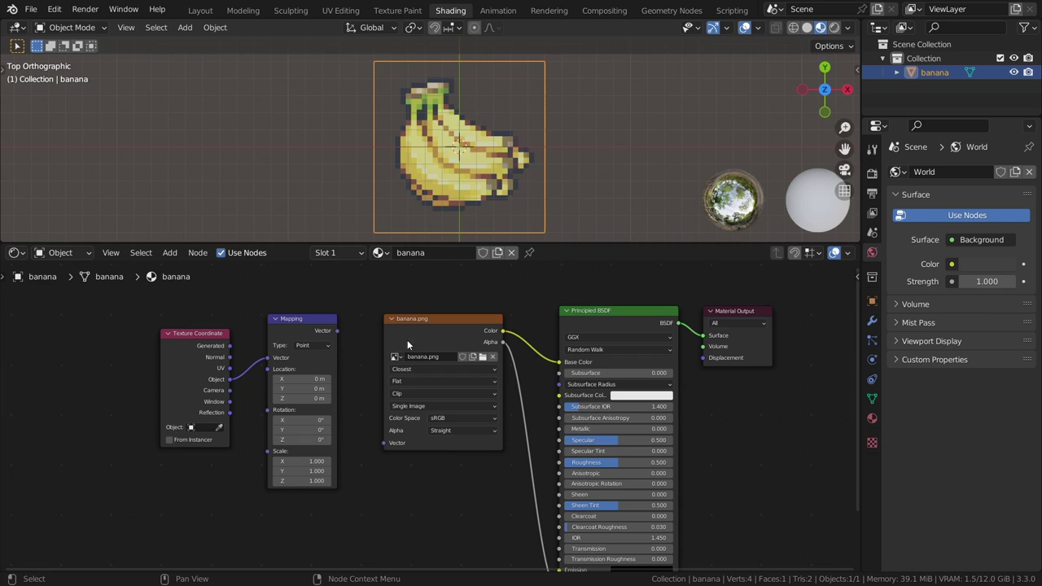
drag(337, 331, 382, 444)
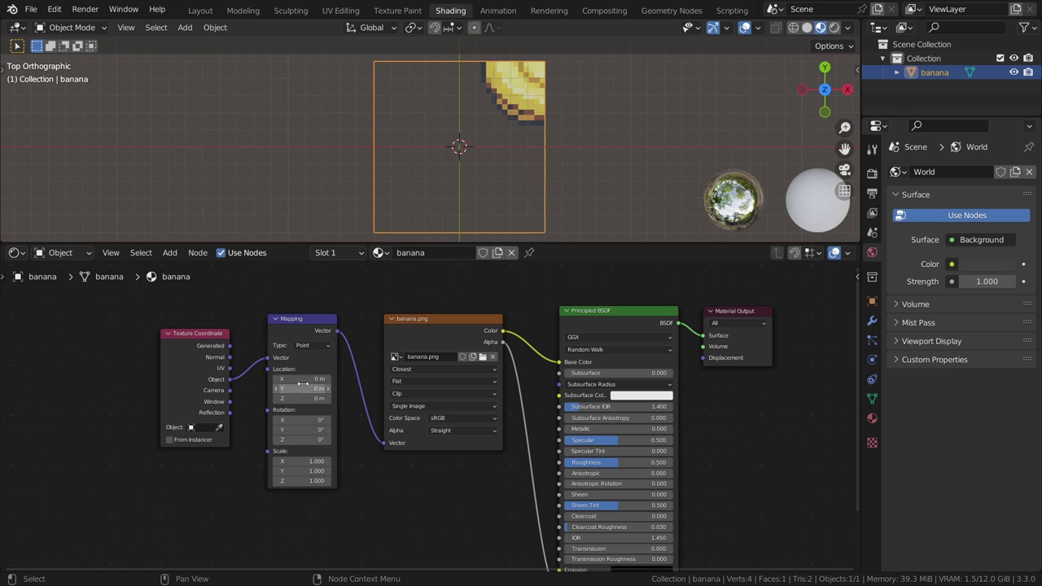
Set the Mapping node's X, Y and Z location to 0.5 m
drag(300, 379, 301, 399)
text(0.5)
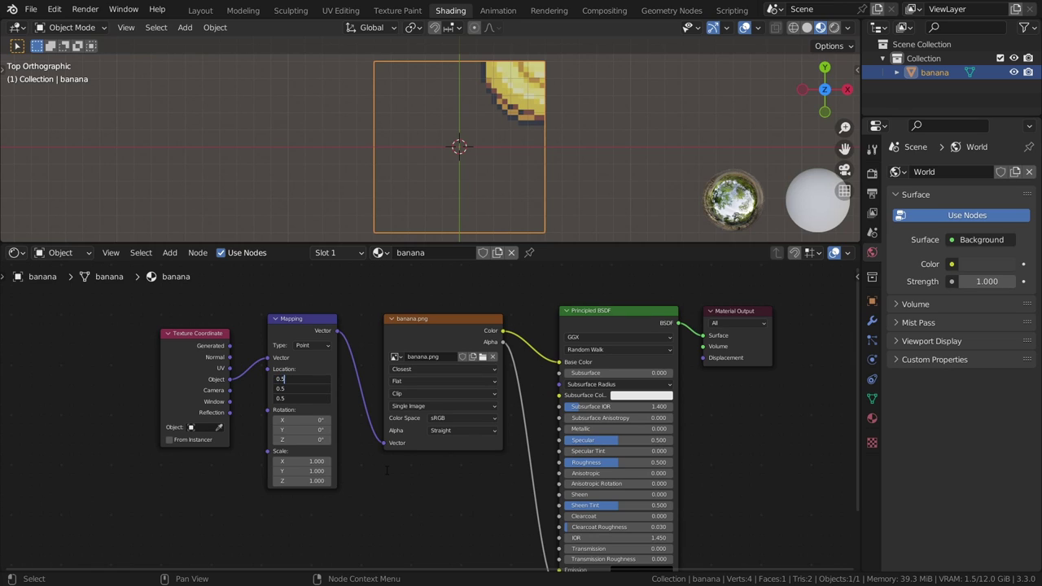
key(Return)
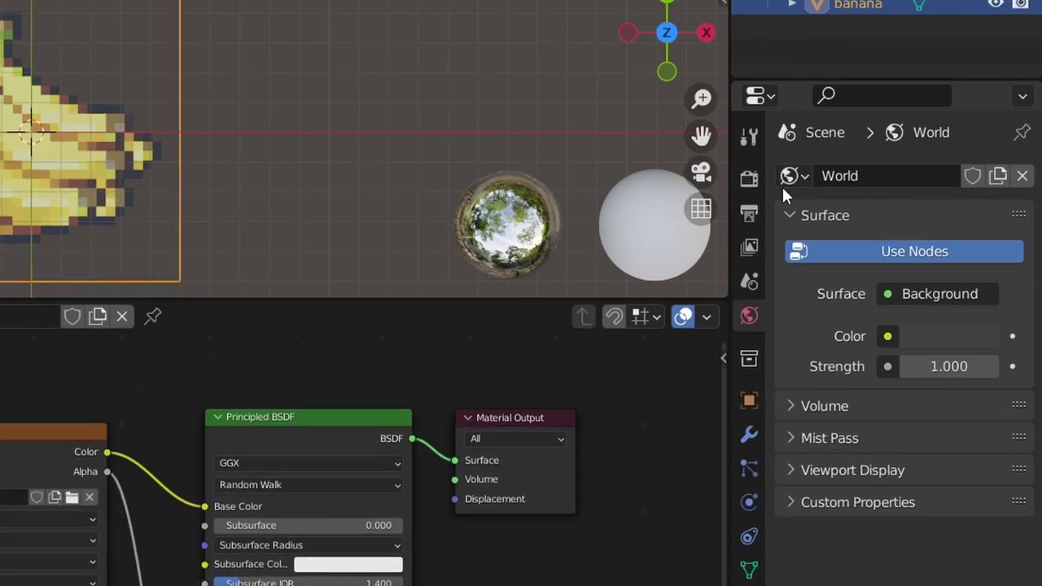
Set the render engine to Cycles and its device to GPU Compute
click(873, 174)
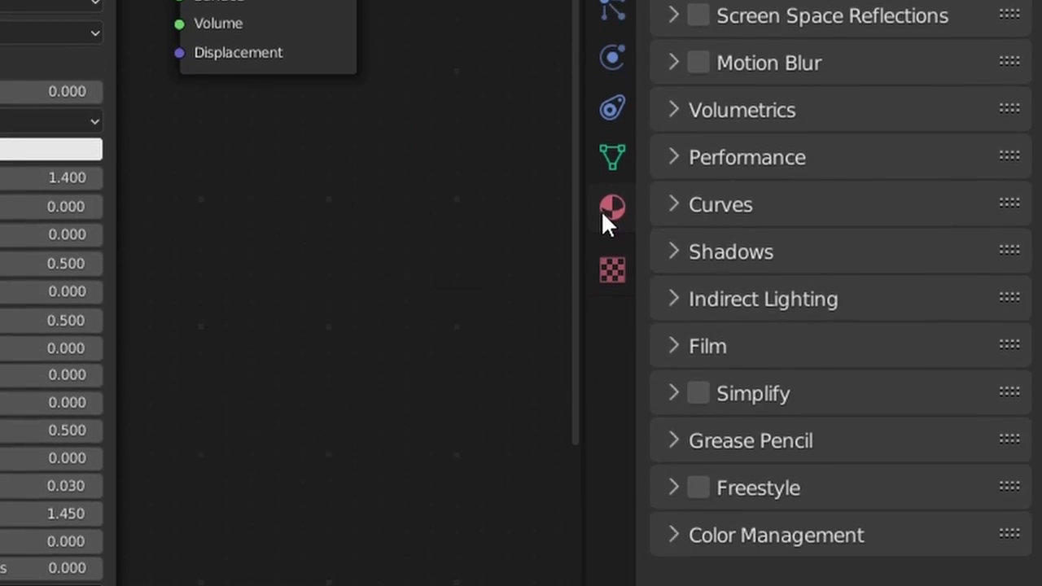
click(612, 208)
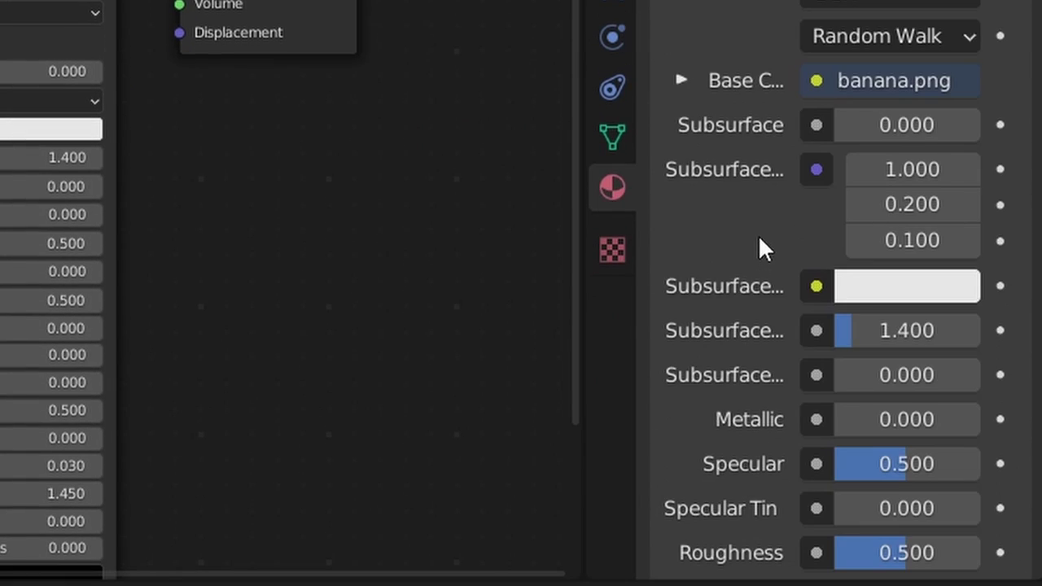
scroll(758, 240, down, 15)
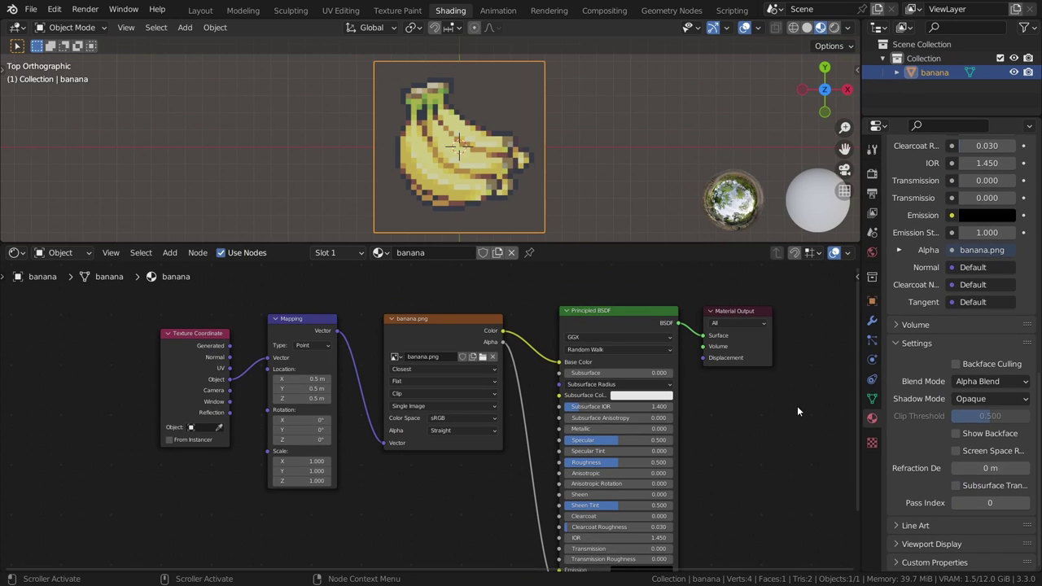
click(871, 172)
click(998, 172)
click(978, 218)
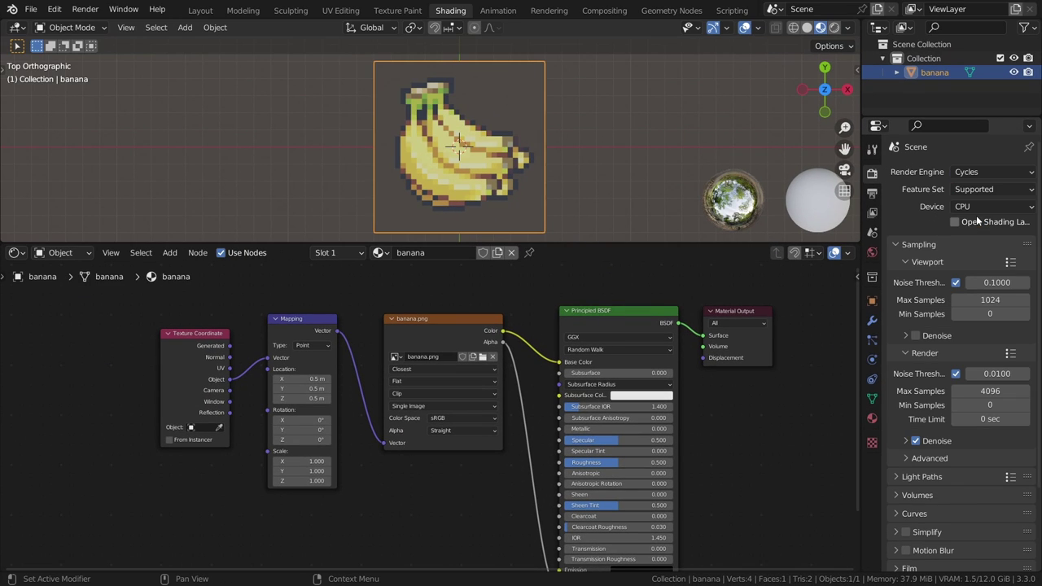
click(976, 207)
click(972, 234)
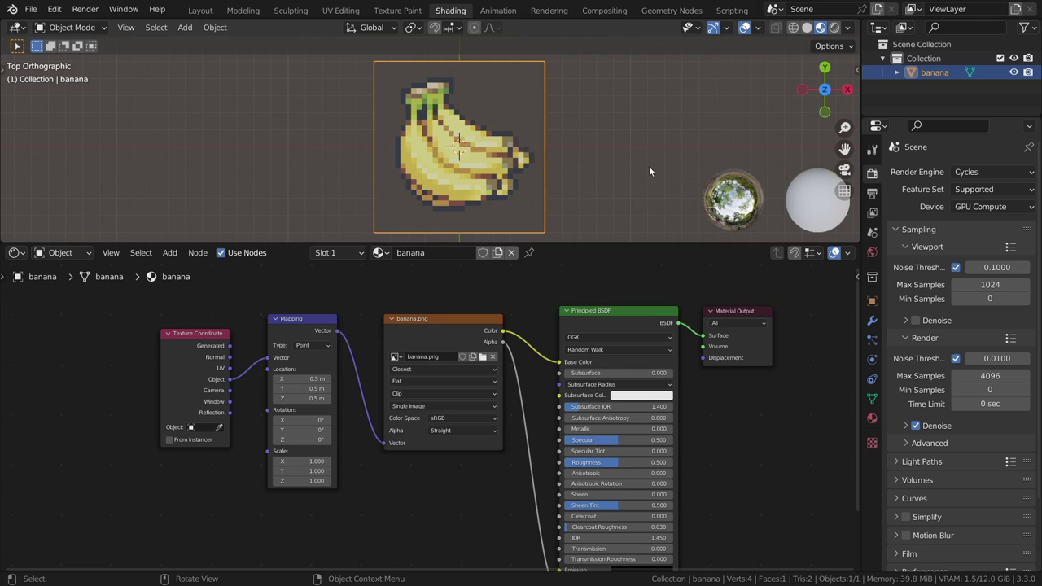
Create a new geometry node tree for the banana plane and spread the Group Input and Group Output nodes apart
click(671, 10)
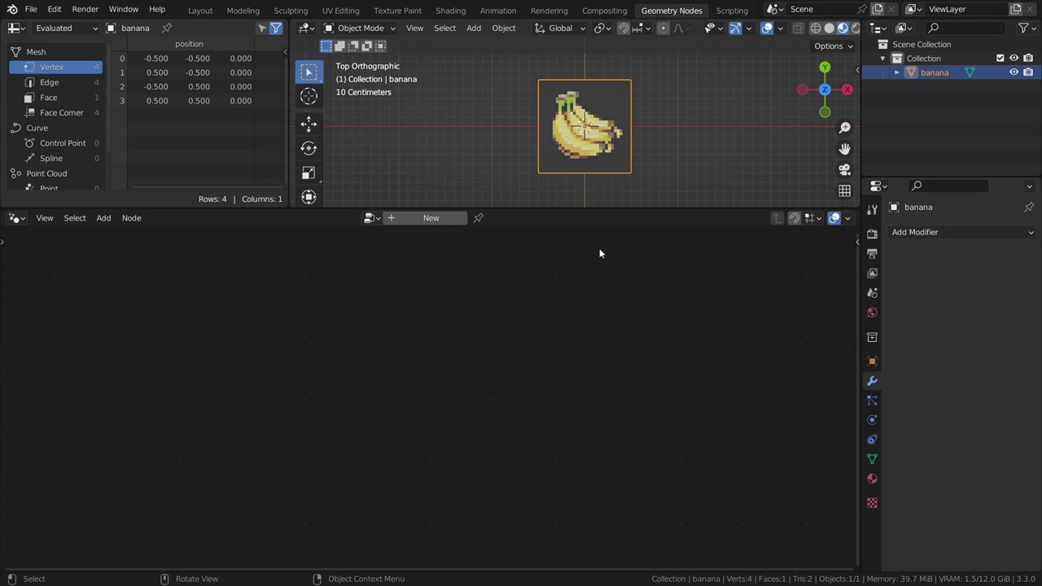
click(418, 221)
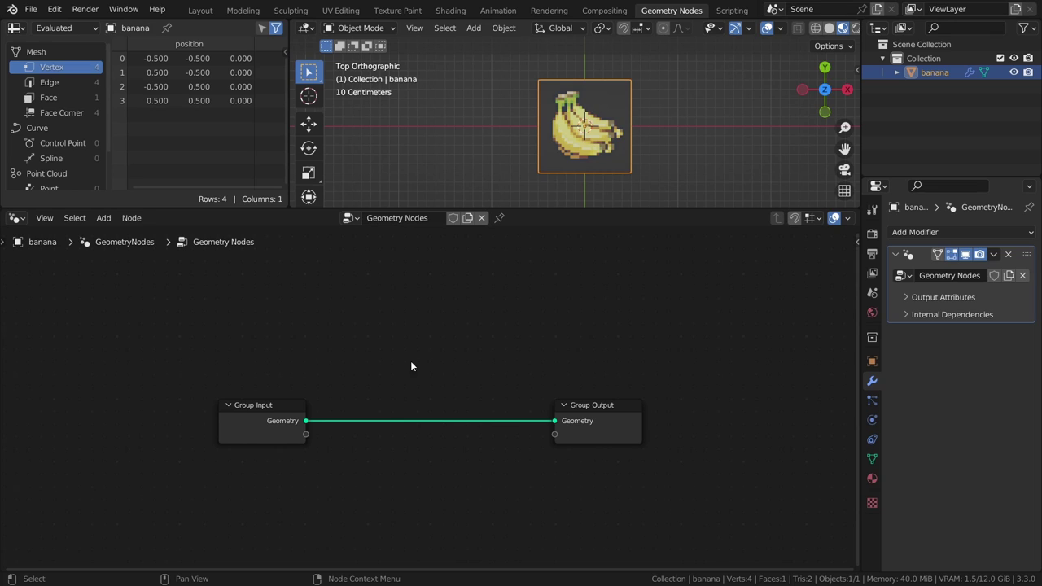
drag(260, 411, 212, 340)
drag(609, 416, 681, 348)
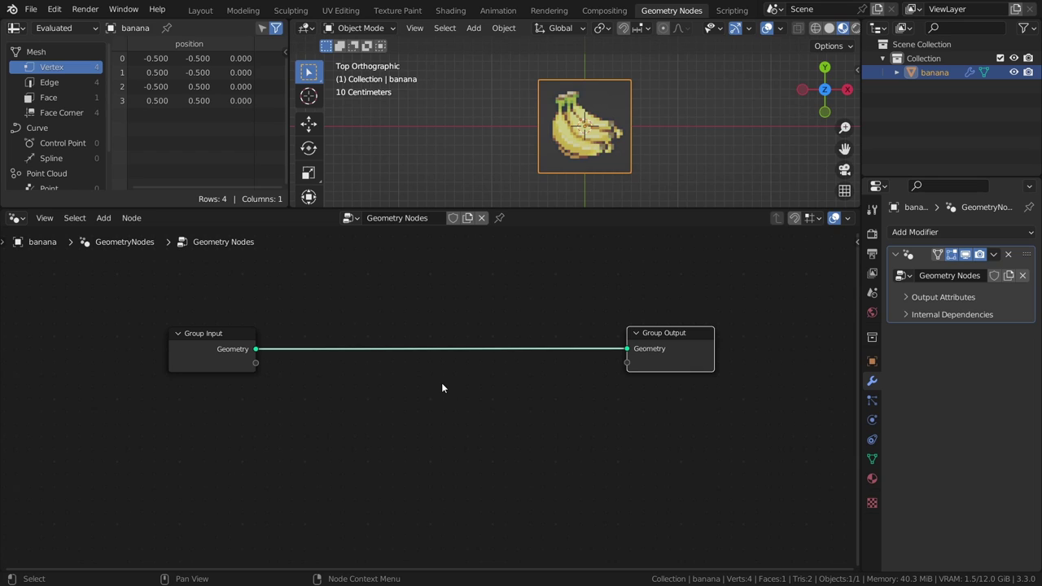
Insert a Subdivide Mesh node on the link directly after the Group Input node
key(shift+a)
text(subd)
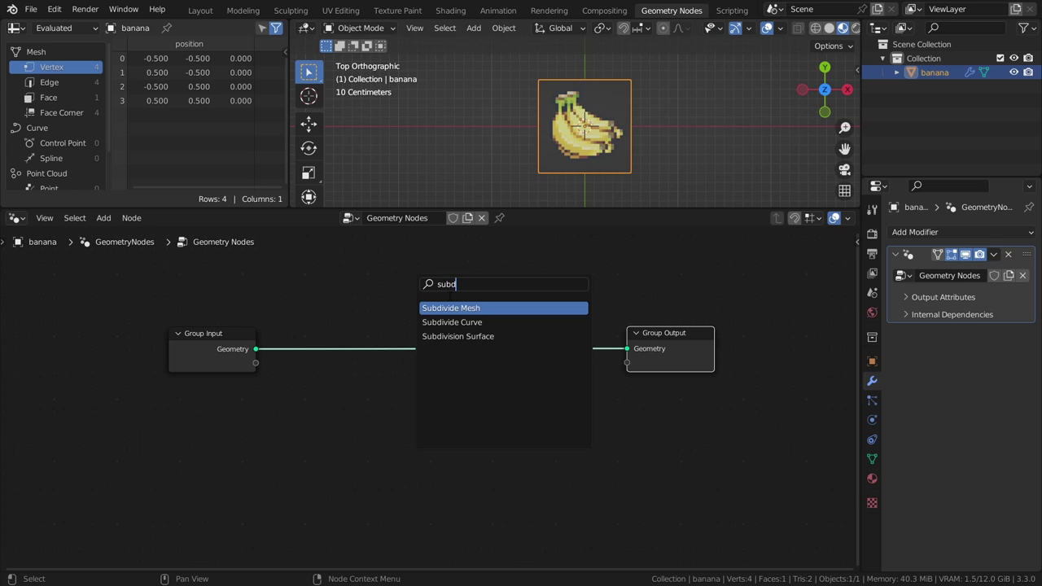
key(Return)
click(350, 342)
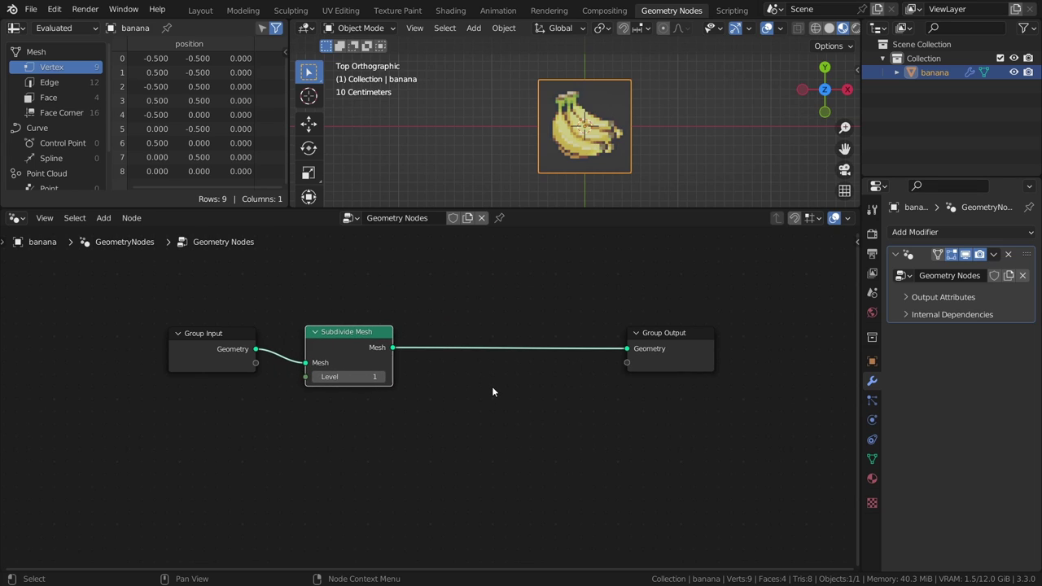
Insert a Delete Geometry node between Subdivide Mesh and Group Output, set its domain to Face, and save the file
key(shift+a)
text(dele)
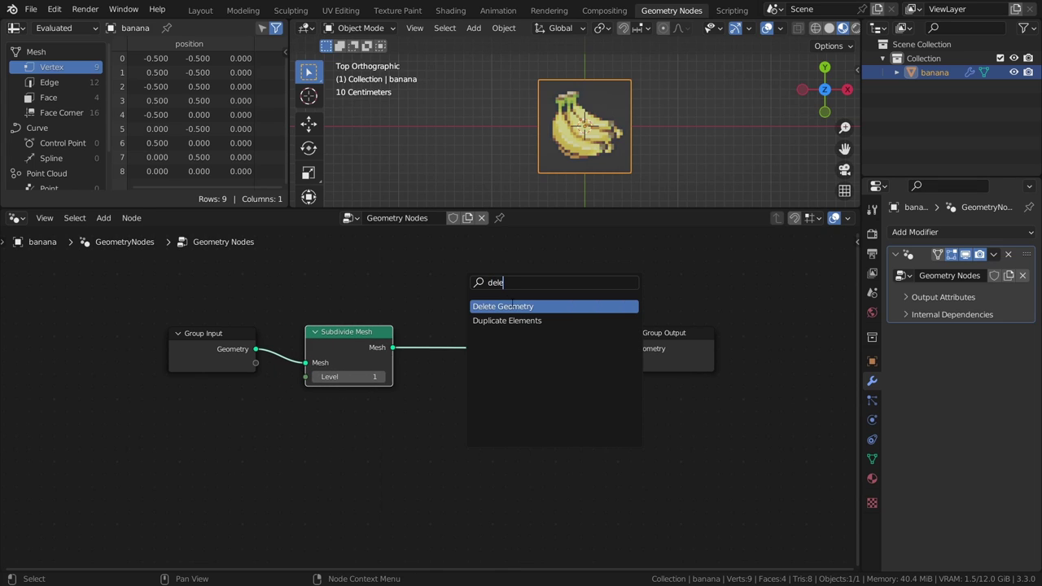
key(Return)
click(556, 348)
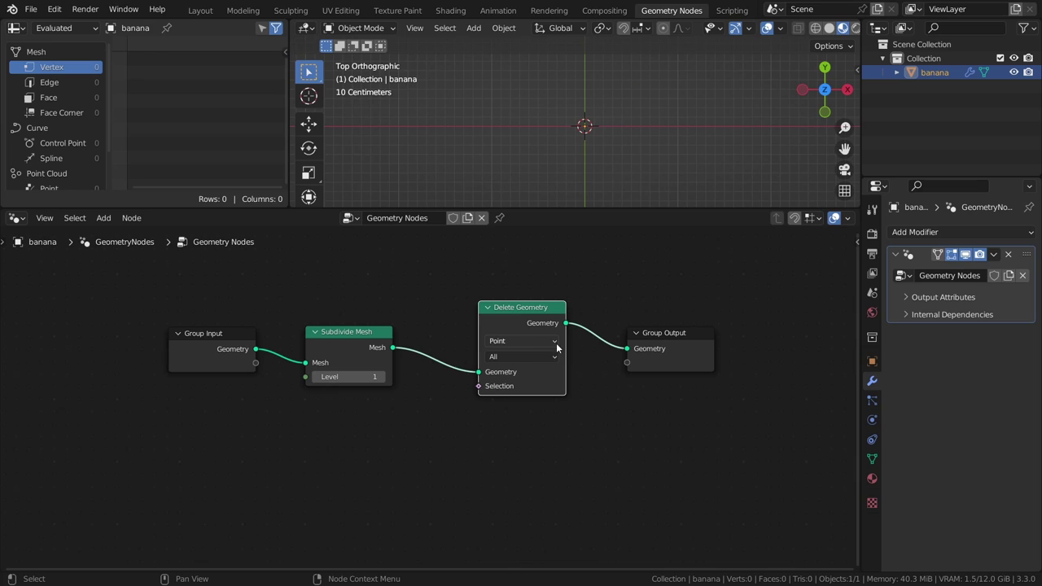
click(544, 340)
click(521, 383)
key(ctrl+s)
Set the Subdivide Mesh node's level to 8
click(350, 376)
text(8)
key(Return)
Add a Position node below the Group Input node and move Delete Geometry farther from Subdivide Mesh to make room
key(shift+a)
click(277, 282)
text(pos)
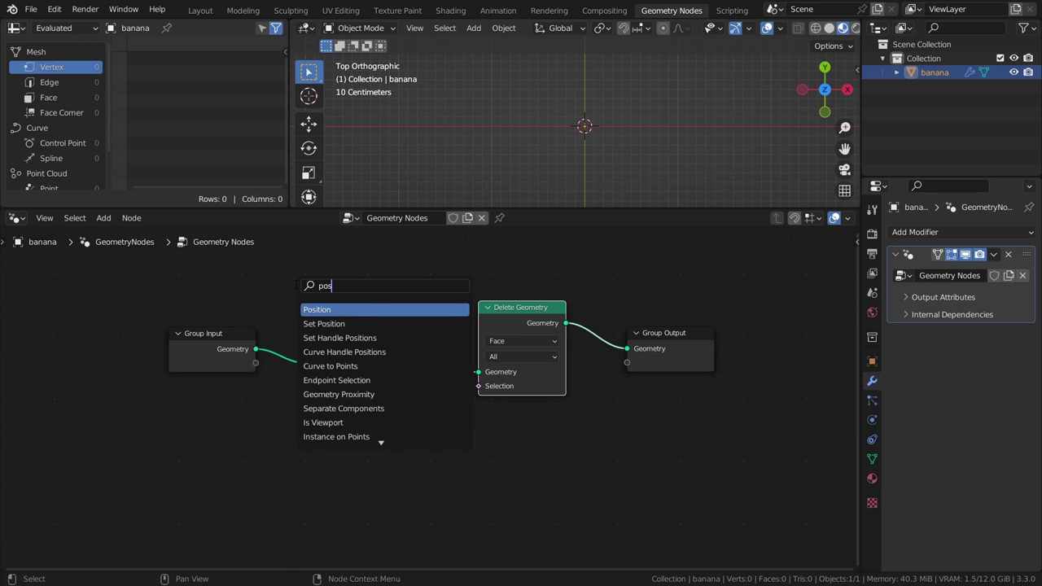
key(Return)
click(154, 428)
drag(702, 285, 481, 356)
key(g)
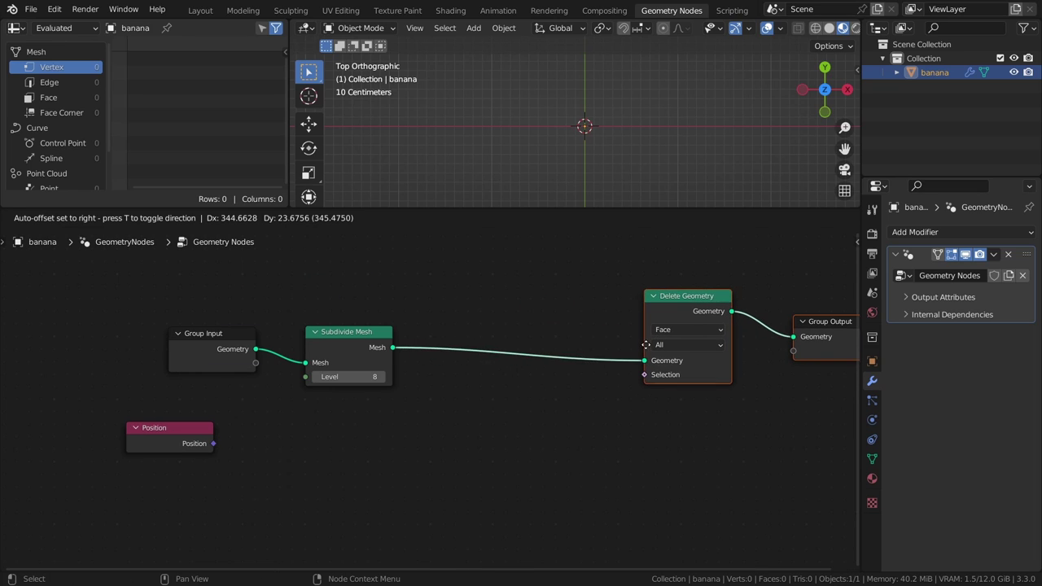
click(646, 345)
Add a Vector Math node below Subdivide Mesh and arrange the Position node beside its vector inputs
key(shift+a)
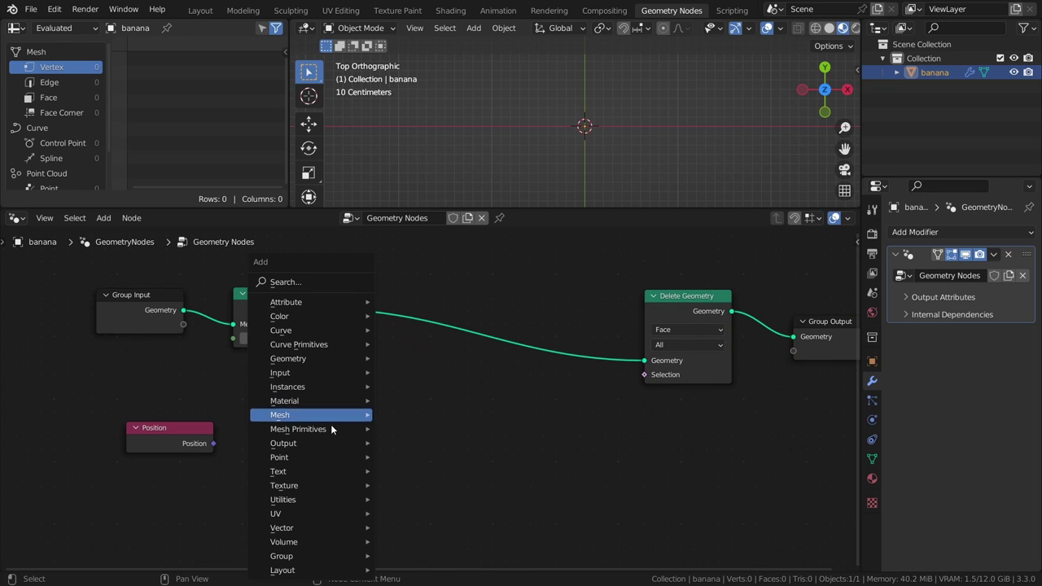
mouse_move(297, 527)
click(418, 512)
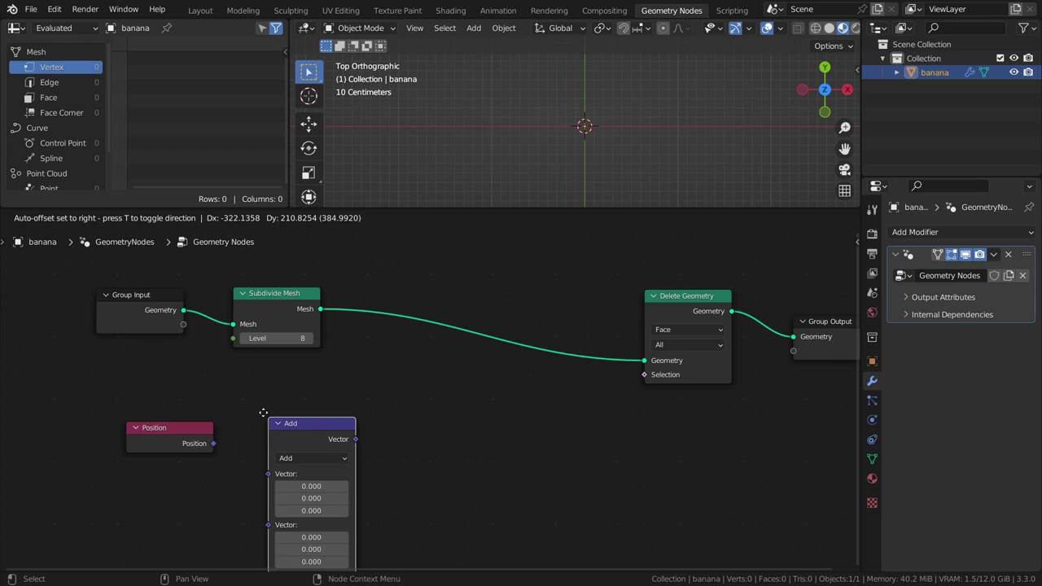
click(264, 386)
drag(171, 428, 153, 416)
Add an Image Texture node beside the Add vector node
key(shift+a)
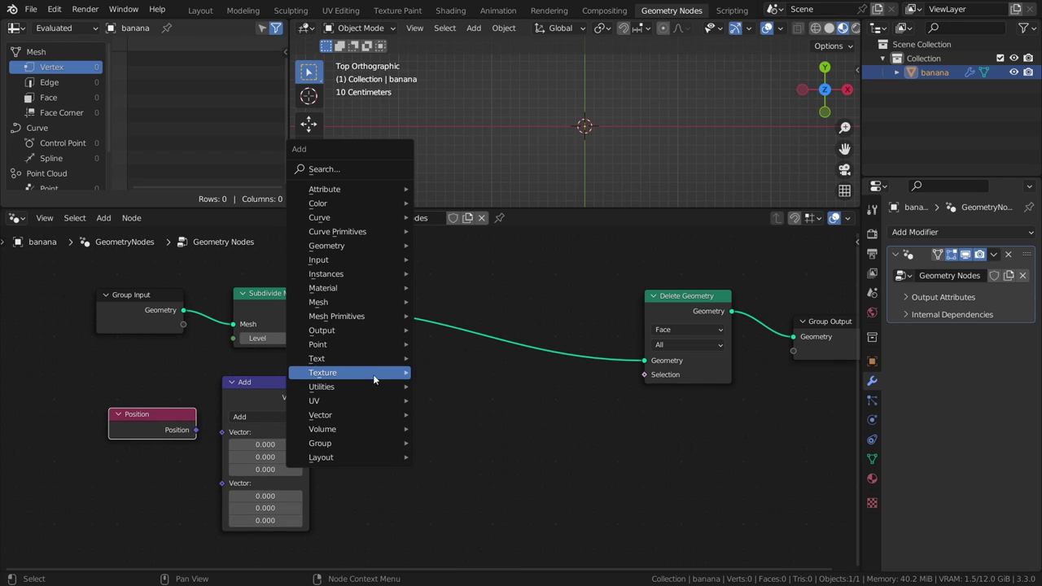
mouse_move(366, 371)
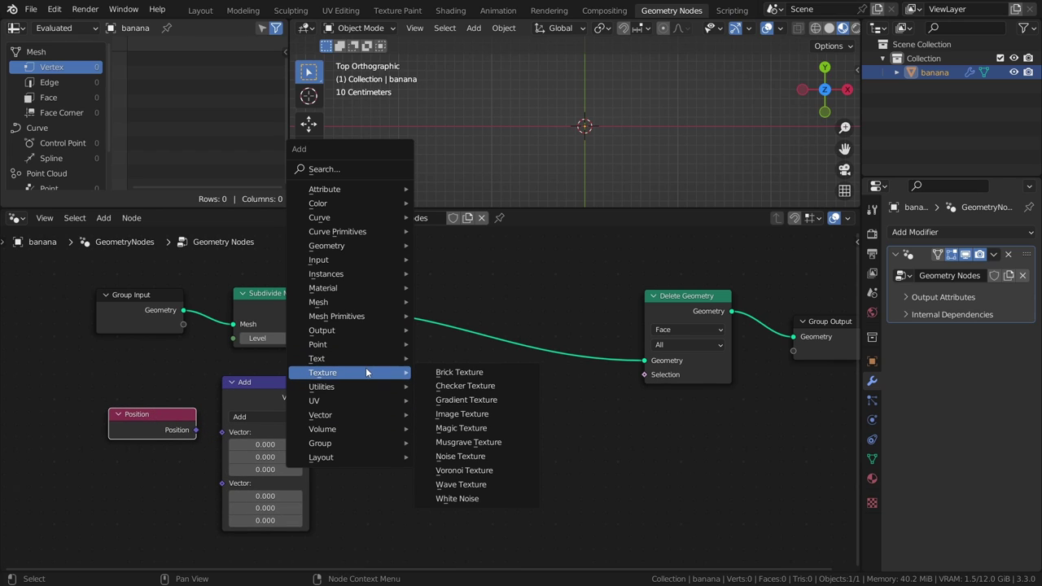
click(477, 415)
click(496, 415)
Add a Compare node beside the Image Texture node and set its operation to Equal
key(shift+a)
mouse_move(560, 426)
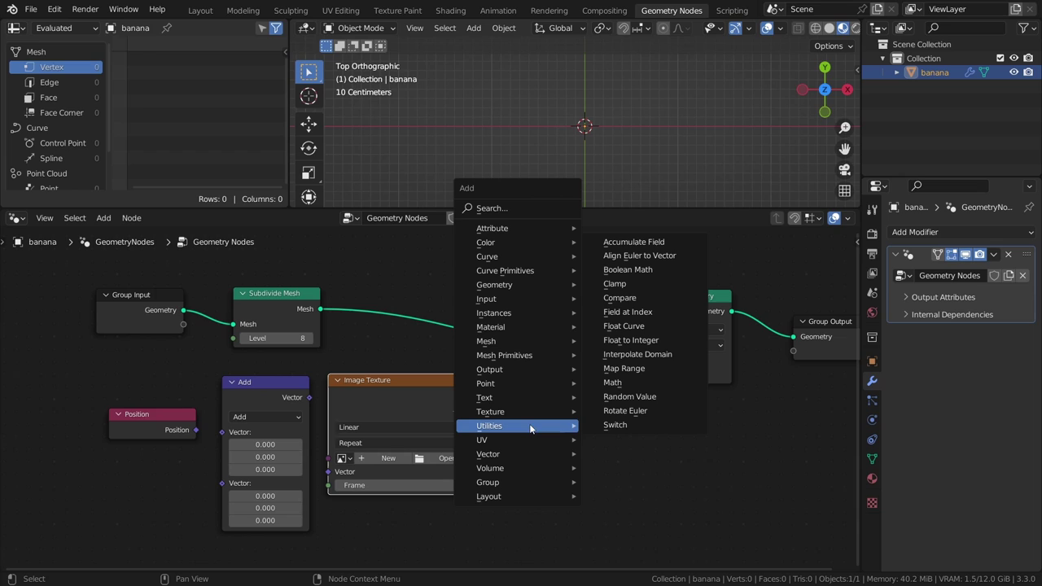
click(643, 299)
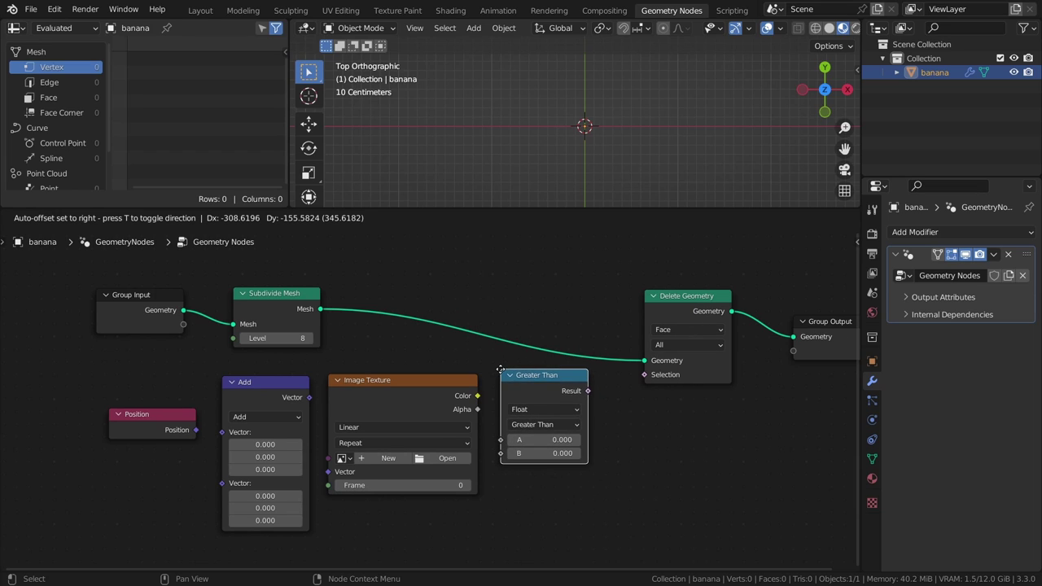
click(491, 371)
click(533, 427)
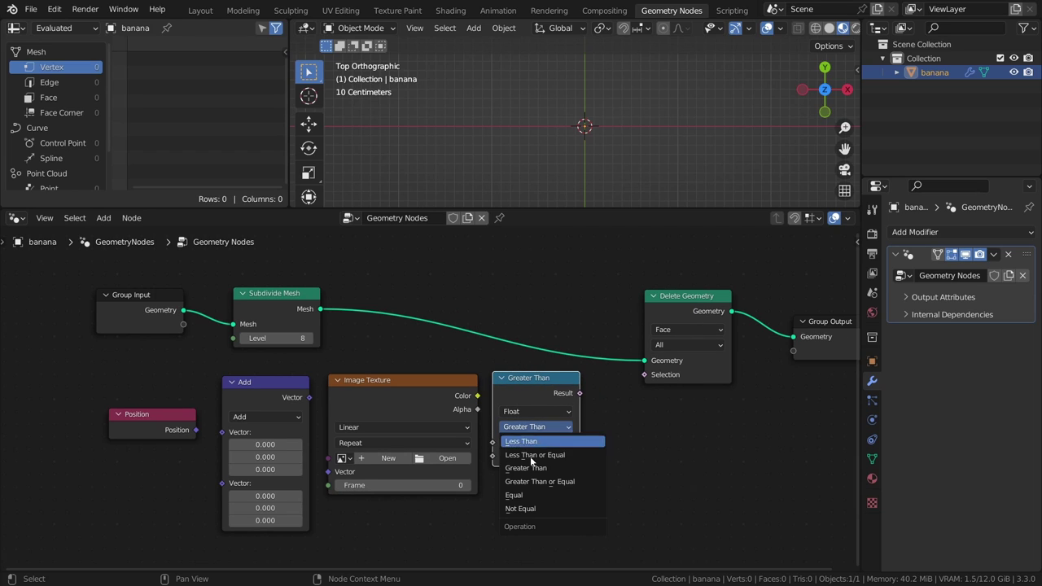
click(540, 495)
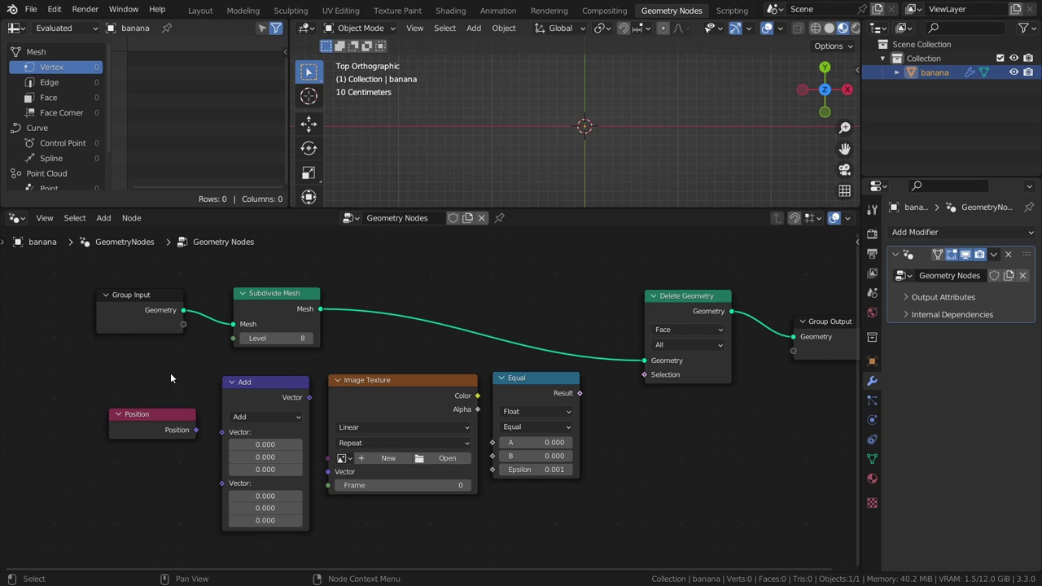
Connect Position through the Add node to the Image Texture's Vector input, with 0.5 on all three axes of the second vector
drag(195, 430, 223, 433)
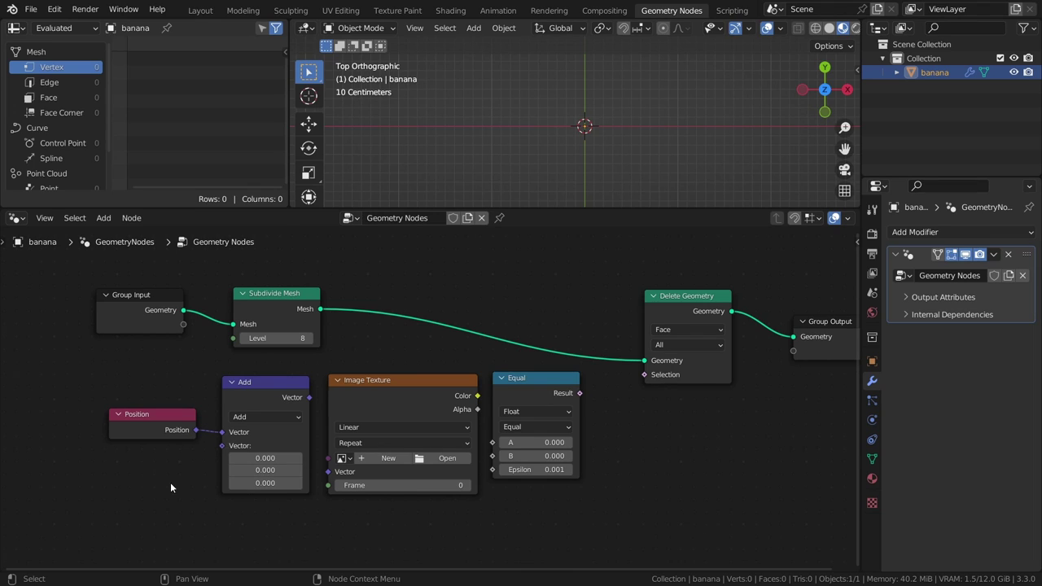
drag(265, 484, 265, 458)
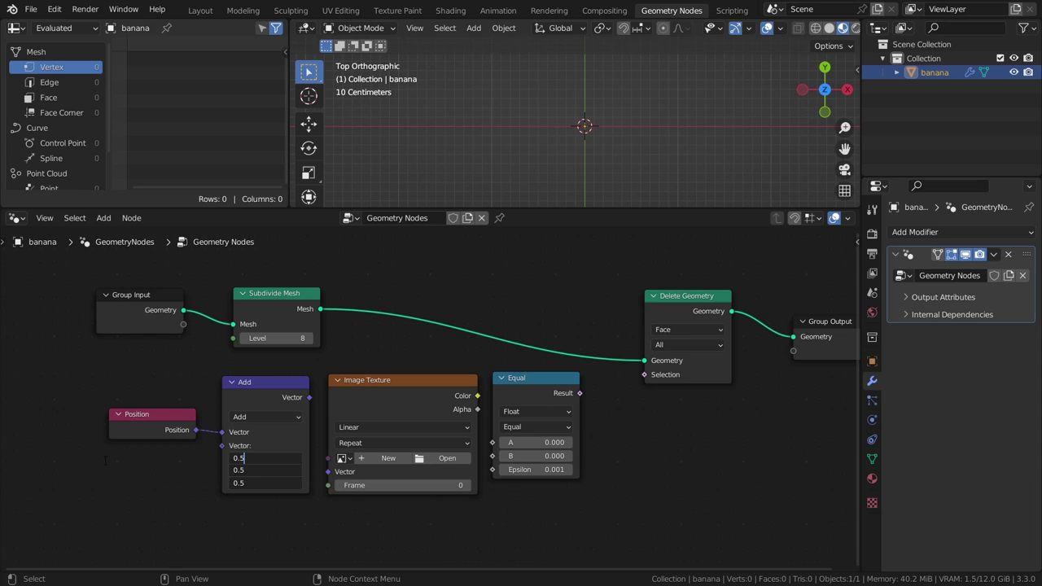
key(Return)
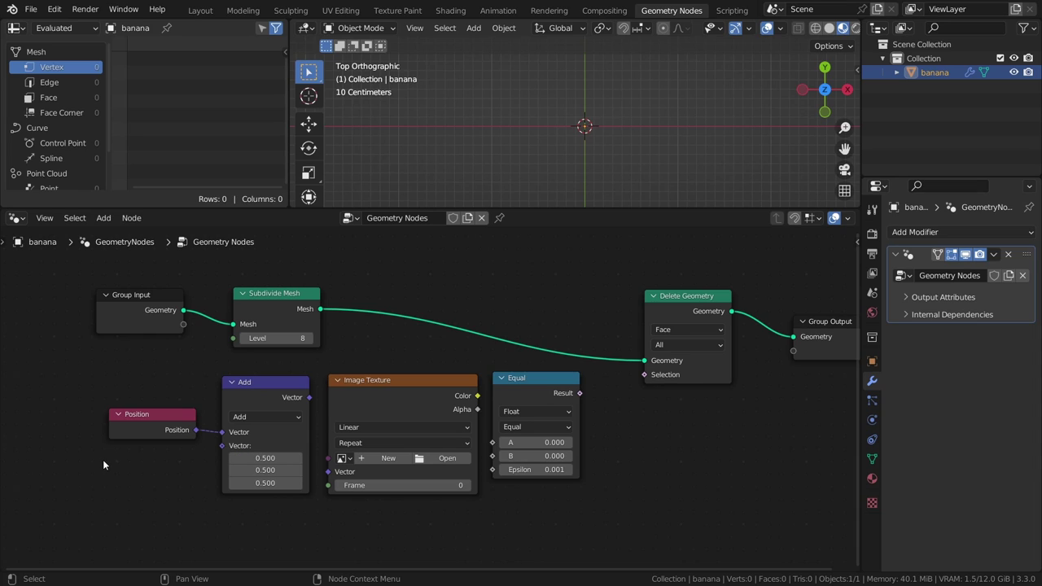
drag(309, 397, 318, 440)
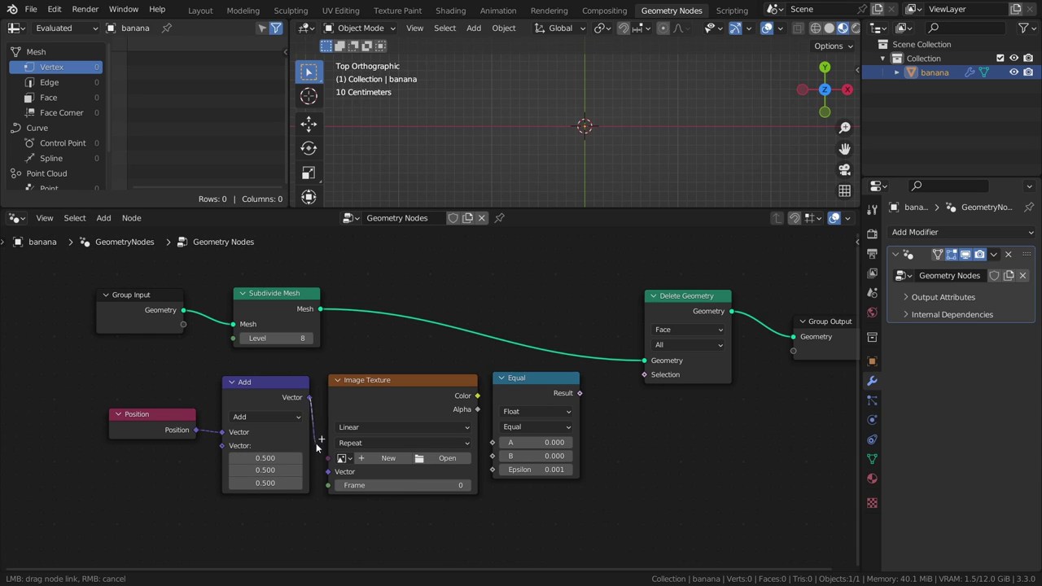
drag(330, 480, 330, 481)
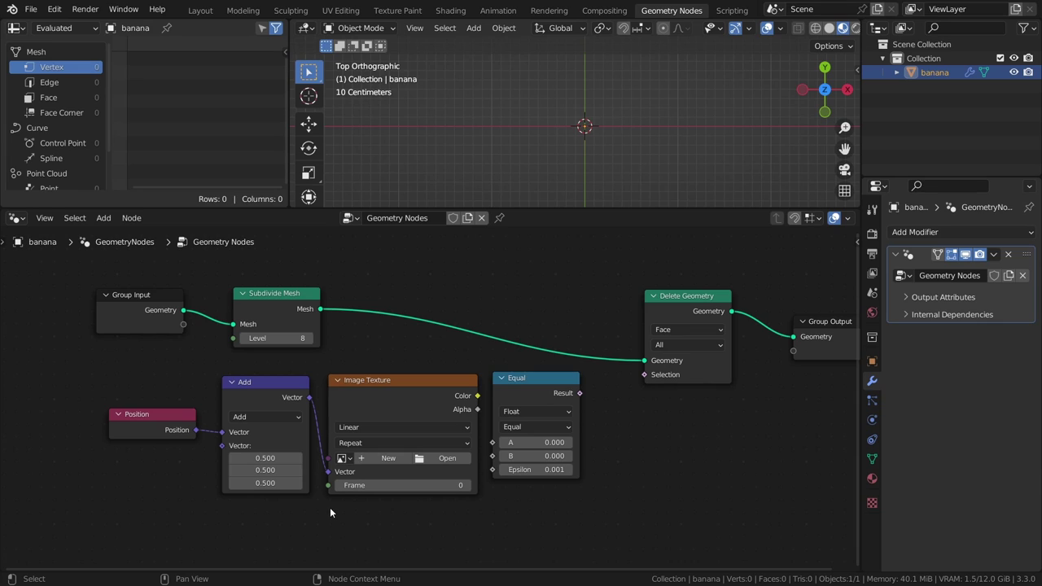
Assign banana.png to the Image Texture node and set its interpolation to Closest
click(343, 458)
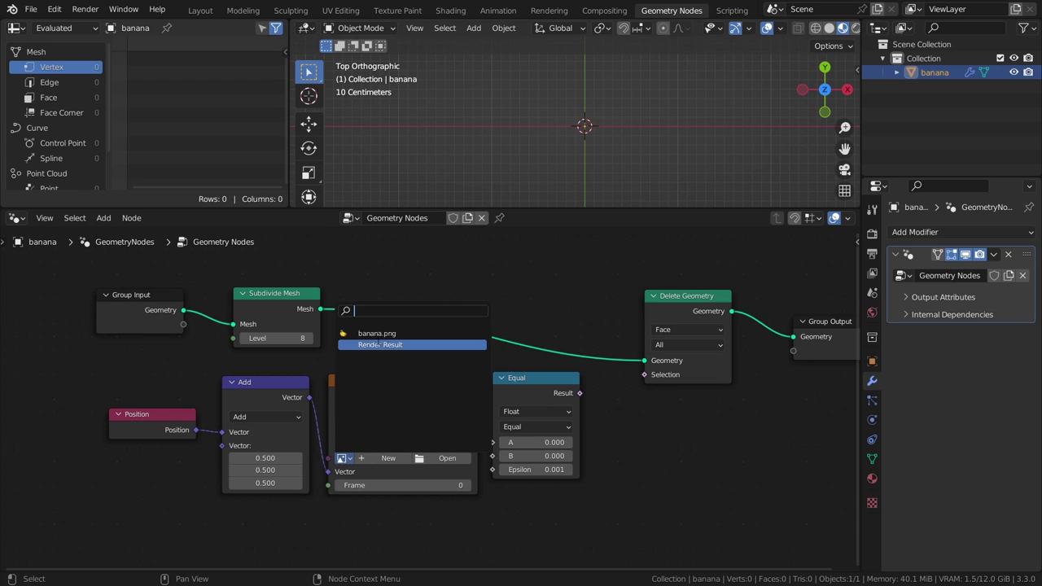
click(402, 334)
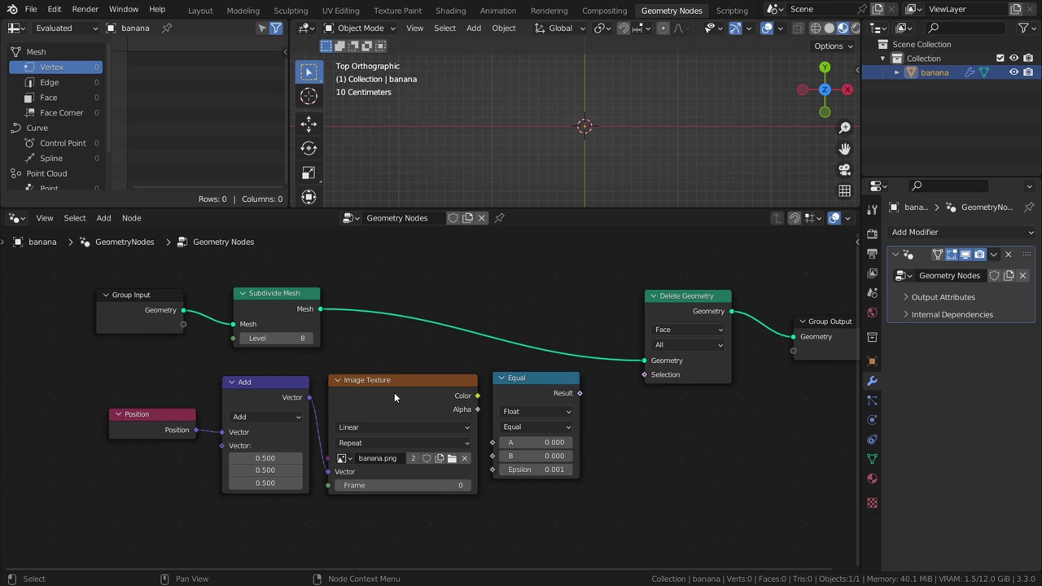
click(402, 427)
click(382, 444)
Connect the image's Alpha to the Equal node's A input and its Result to the Delete Geometry Selection
drag(478, 409, 495, 442)
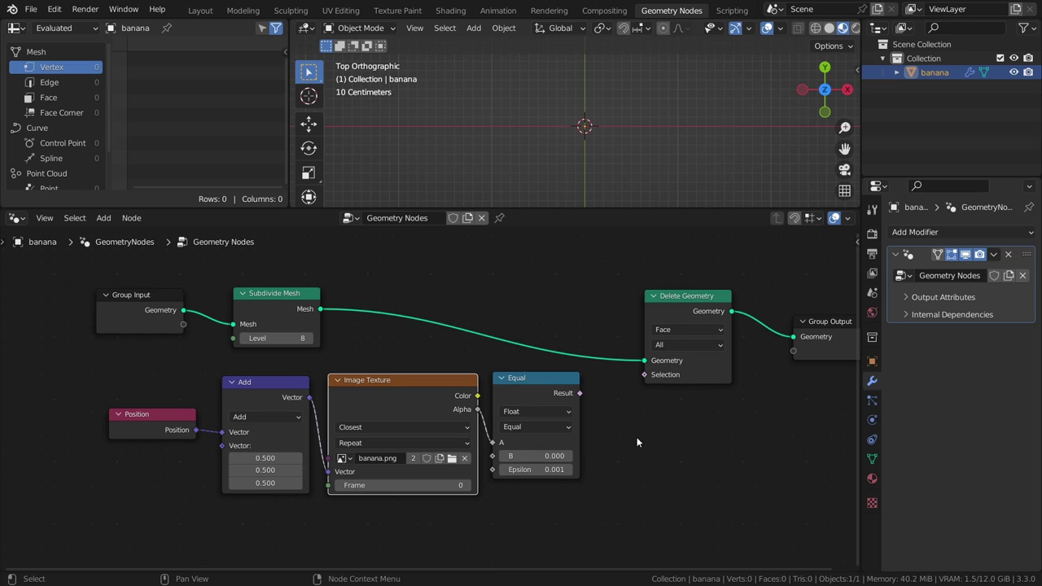
drag(579, 393, 647, 383)
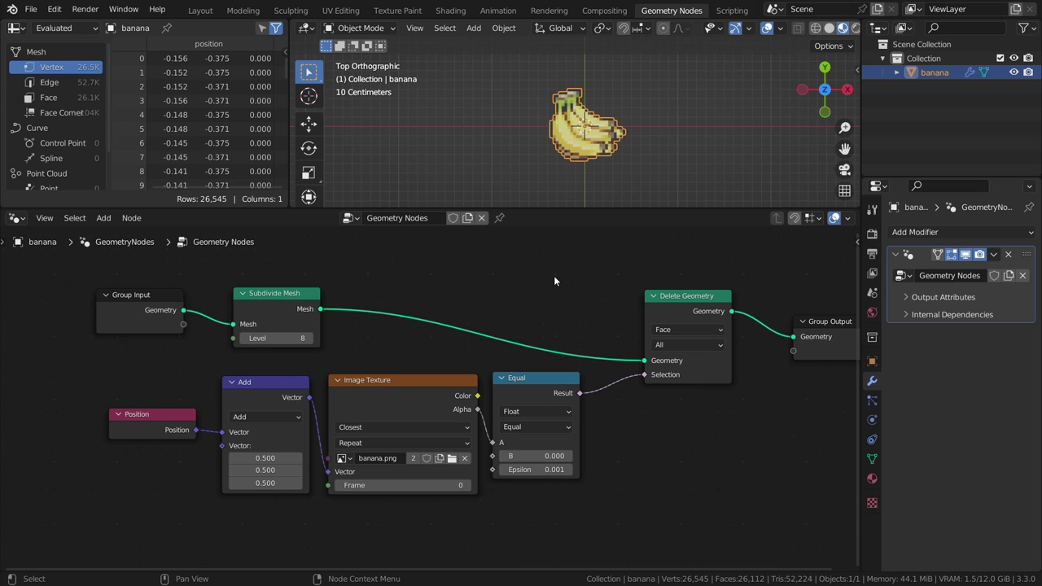
Examine the cut-out banana mesh up close in wireframe display and return to the textured view
scroll(592, 162, up, 3)
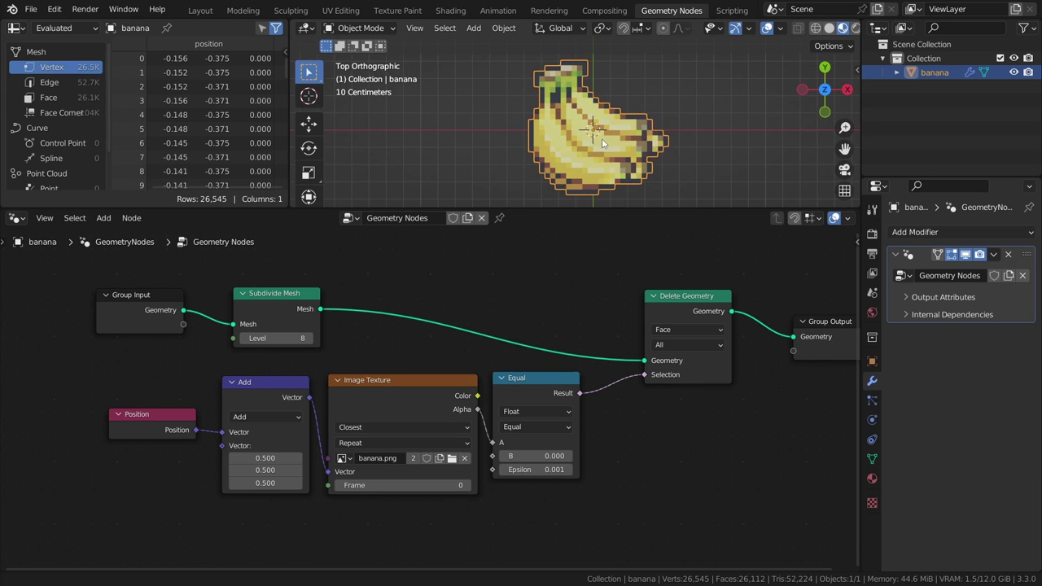
mouse_move(592, 163)
middle_down()
mouse_move(563, 38)
mouse_move(540, 129)
mouse_move(558, 160)
mouse_move(600, 124)
middle_up()
key(z)
click(460, 129)
scroll(578, 126, up, 6)
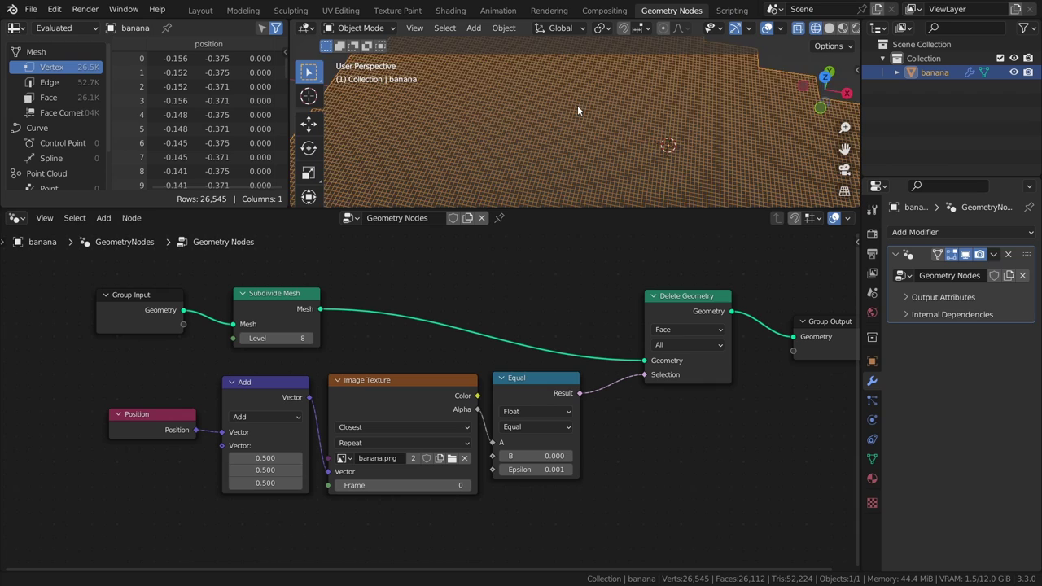
scroll(577, 114, down, 2)
scroll(577, 130, down, 3)
key(shift+z)
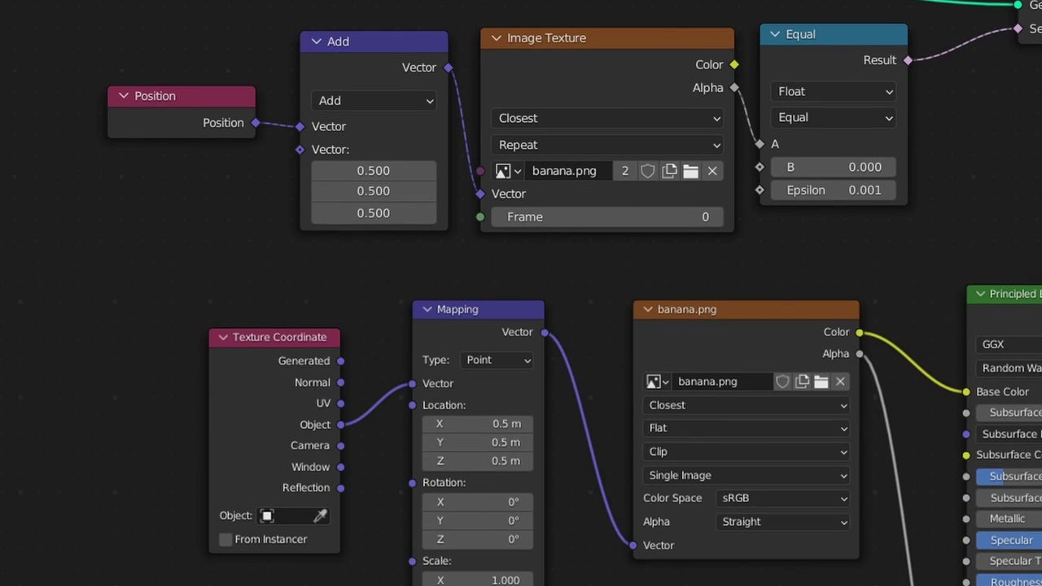
Try Add node X offsets such as 0.08 and 1.87 while viewing the solid mesh from above, and restore the value to 0.5
mouse_move(373, 170)
mouse_down()
mouse_move(416, 171)
mouse_move(376, 170)
mouse_up()
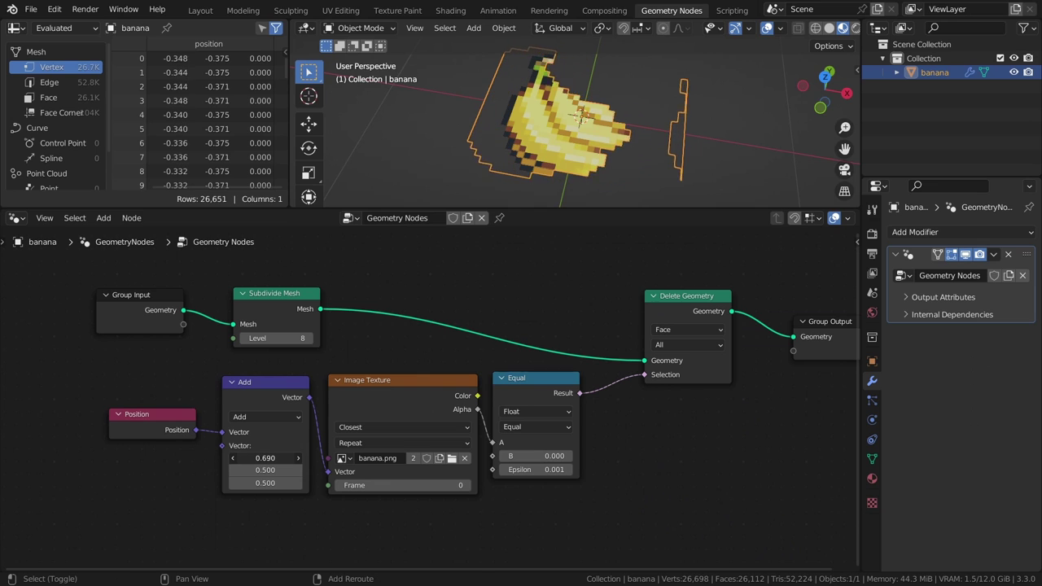
drag(265, 457, 232, 457)
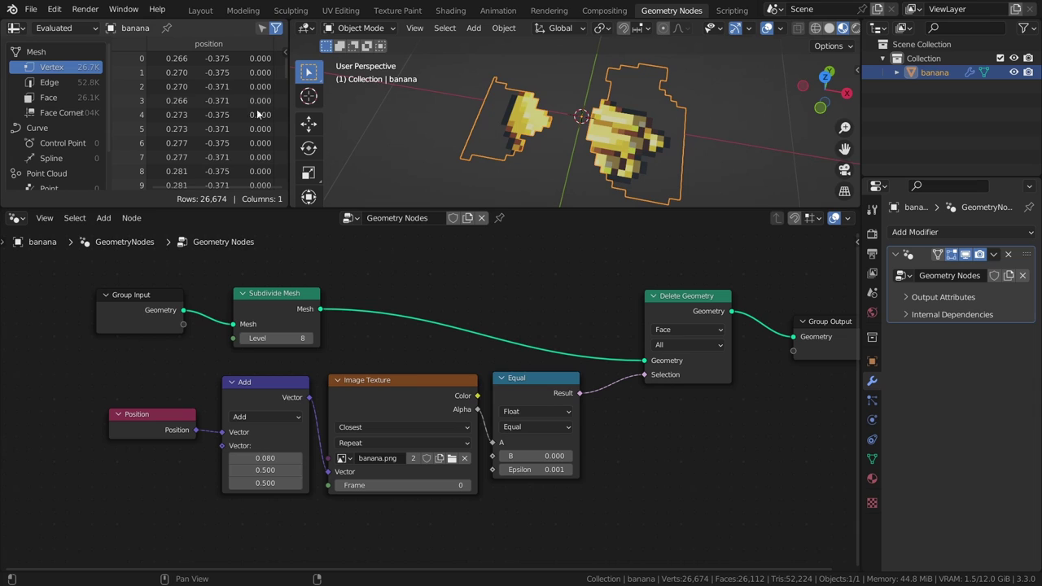
key(KP_7)
scroll(570, 118, down, 1)
key(z)
key(6)
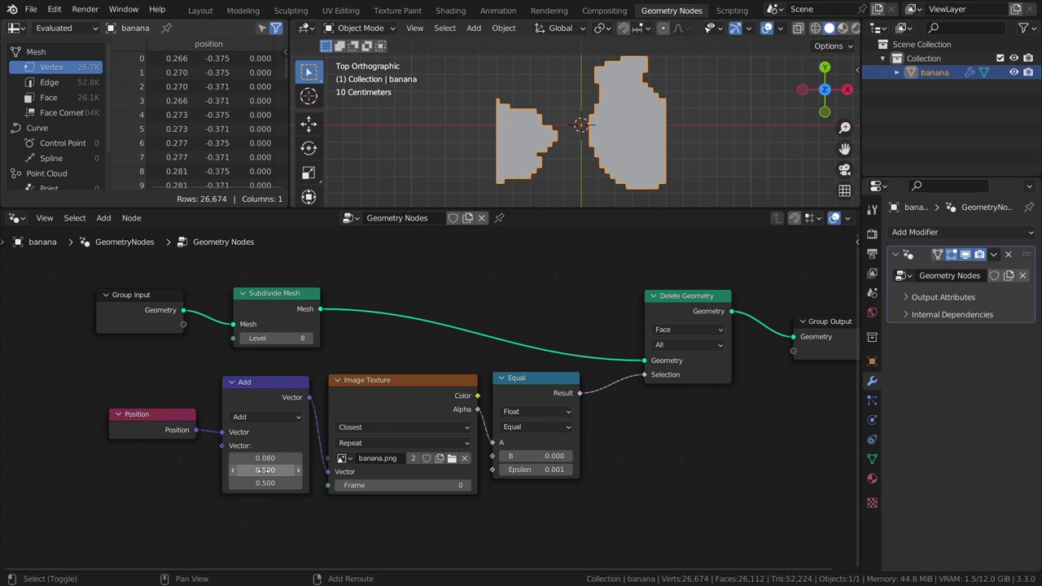
drag(266, 457, 358, 457)
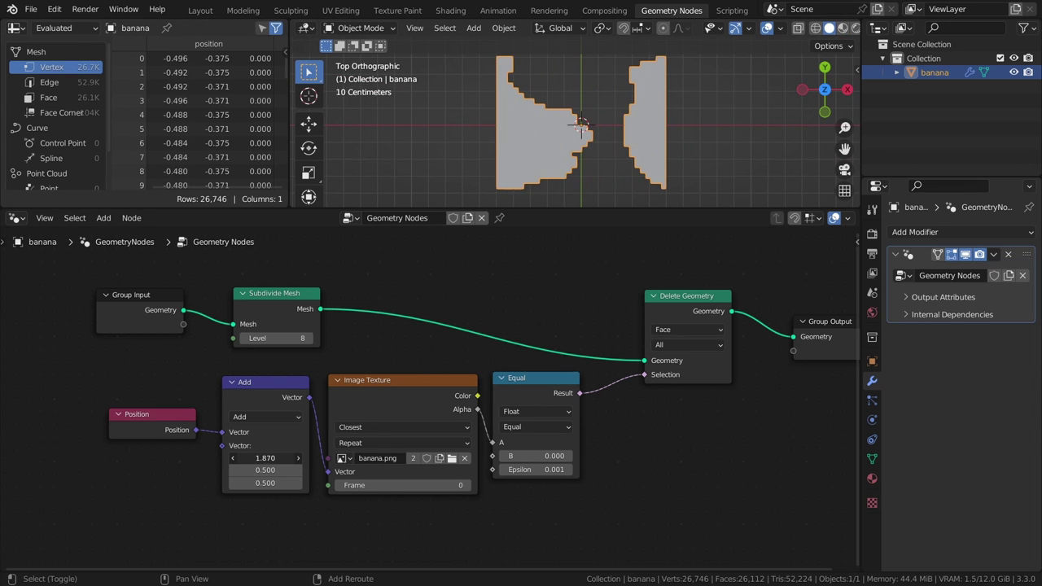
click(265, 458)
text(0.5)
key(Return)
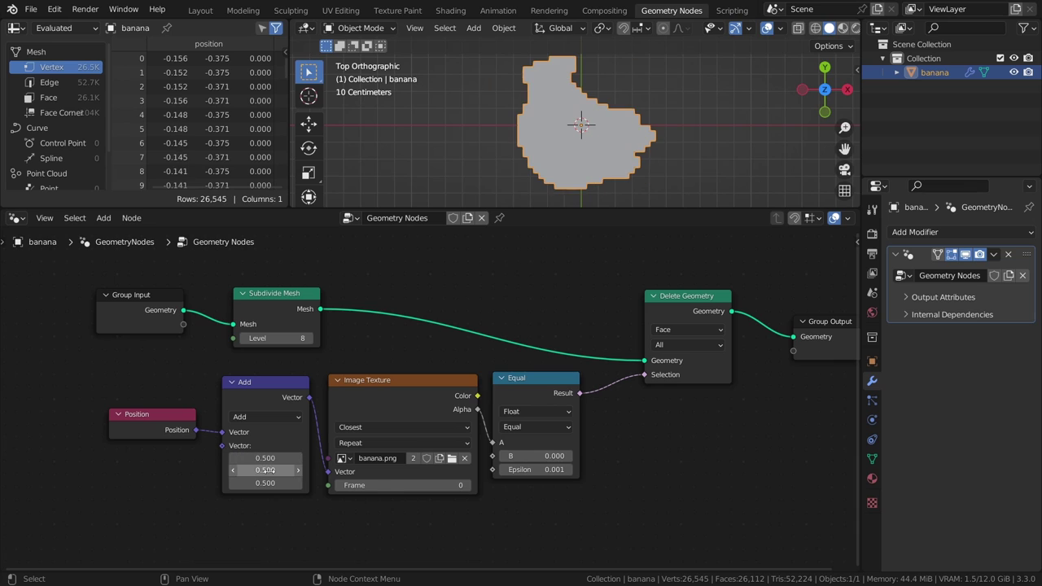
Try shifting the Add node's Y offset and the material Mapping node's location, and undo these changes
drag(269, 470, 281, 470)
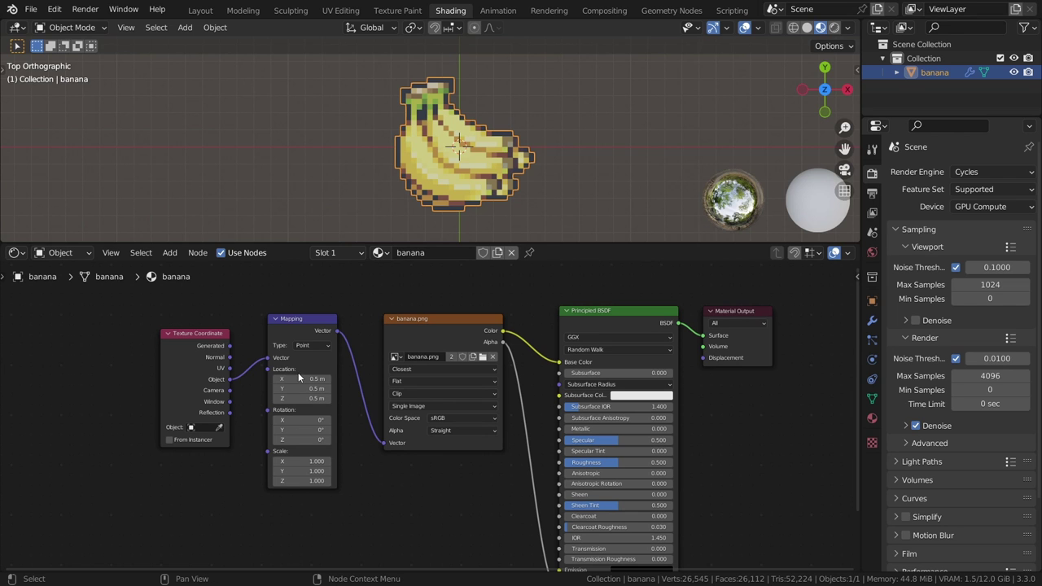
drag(301, 378, 262, 389)
key(ctrl+z)
key(ctrl+z)
key(ctrl+z)
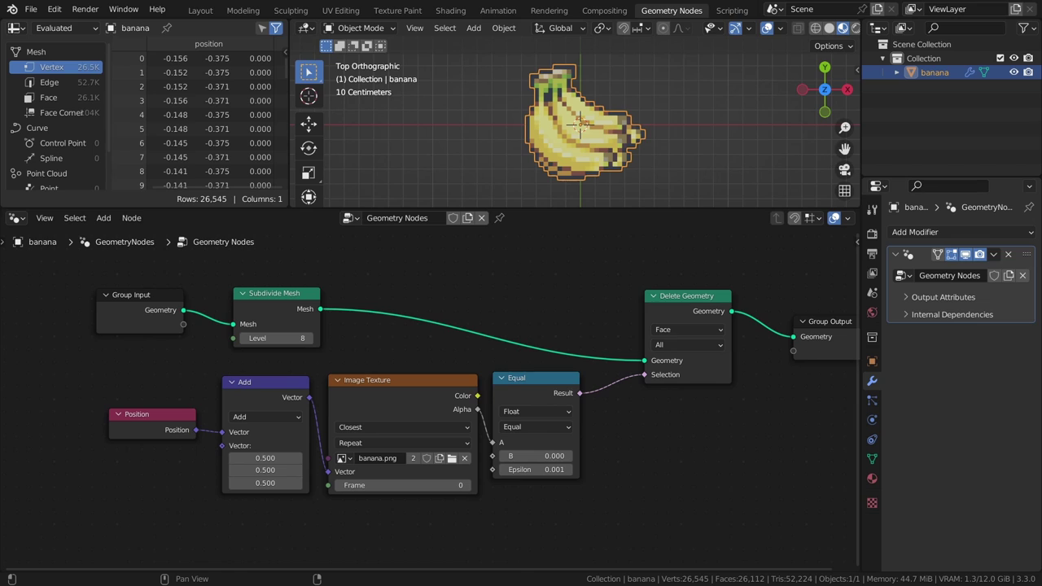
Move the Group Output node well away from Delete Geometry to make room for more nodes
middle_drag(651, 421, 416, 446)
drag(623, 362, 791, 345)
middle_drag(637, 372, 422, 404)
drag(565, 373, 677, 357)
middle_drag(504, 434, 530, 408)
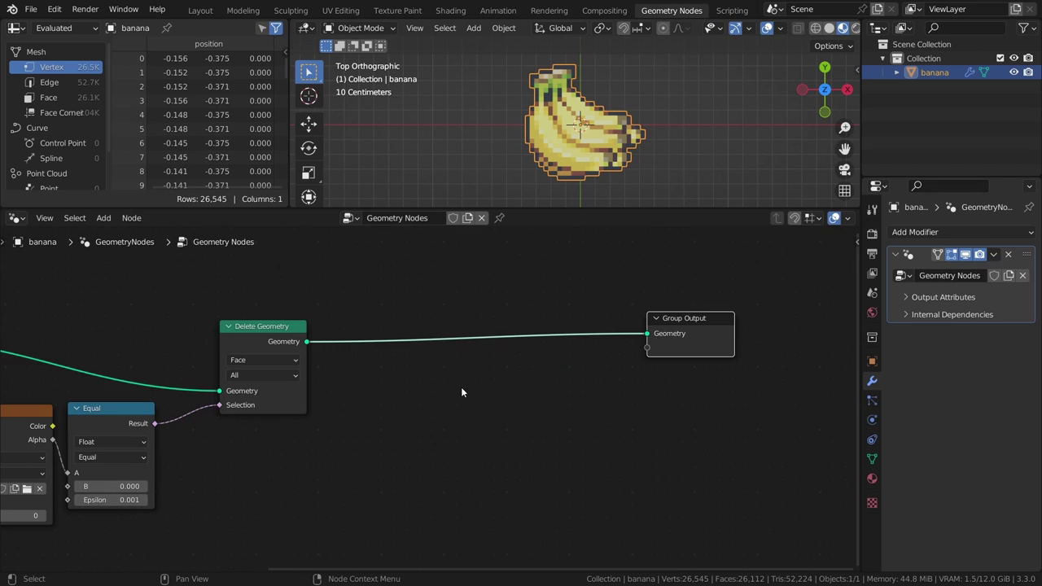
Insert an Extrude Mesh node on the link between Delete Geometry and Group Output
key(shift+a)
text(extr)
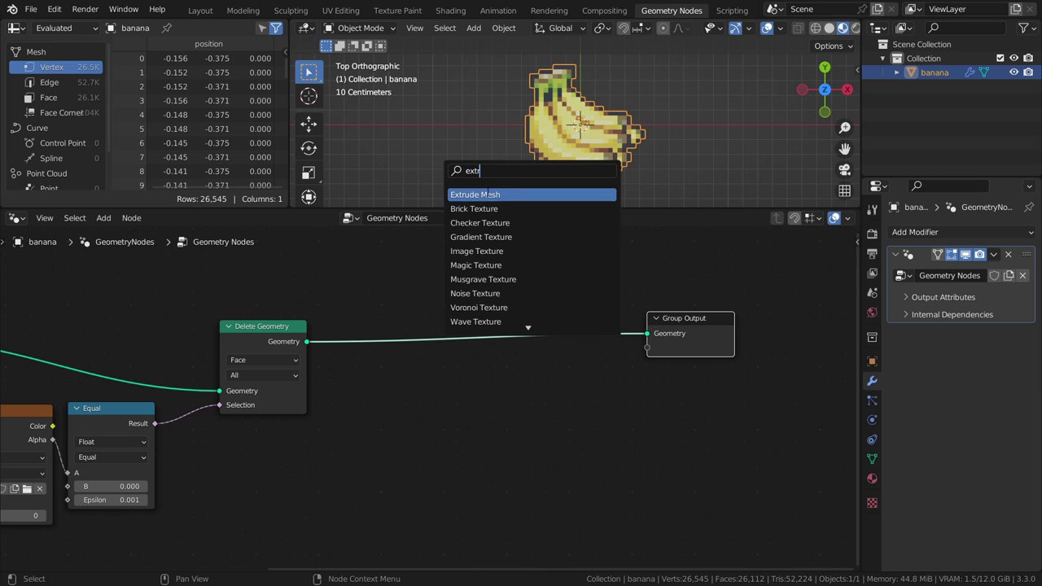
click(480, 195)
click(468, 350)
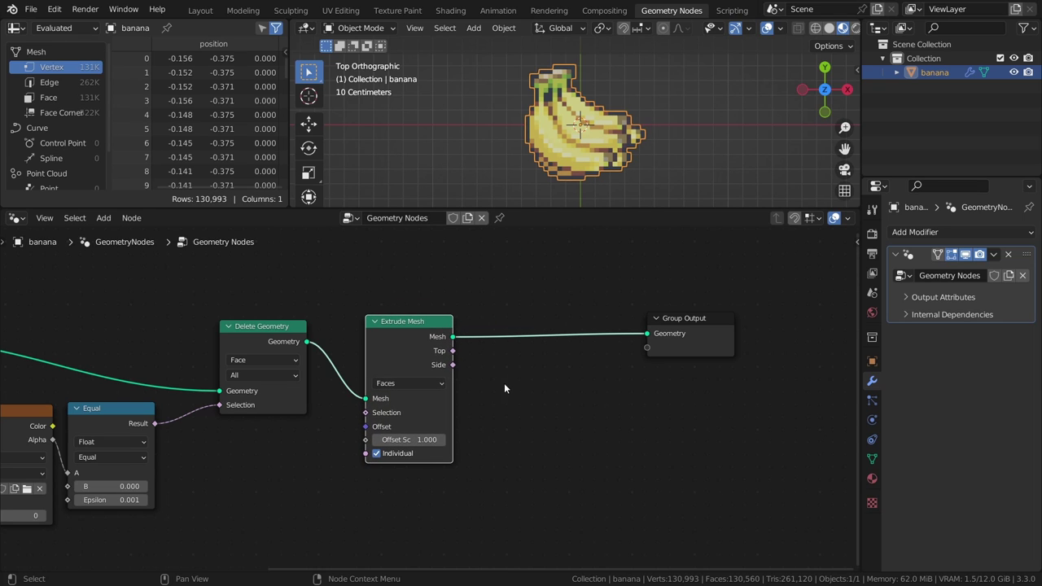
Turn off the Individual option on the Extrude Mesh node while viewing the extruded banana in perspective
middle_drag(535, 163, 558, 84)
scroll(586, 106, down, 3)
shift+middle_drag(607, 115, 586, 150)
click(389, 456)
Insert a Join Geometry node on the link between Extrude Mesh and Group Output
key(shift+a)
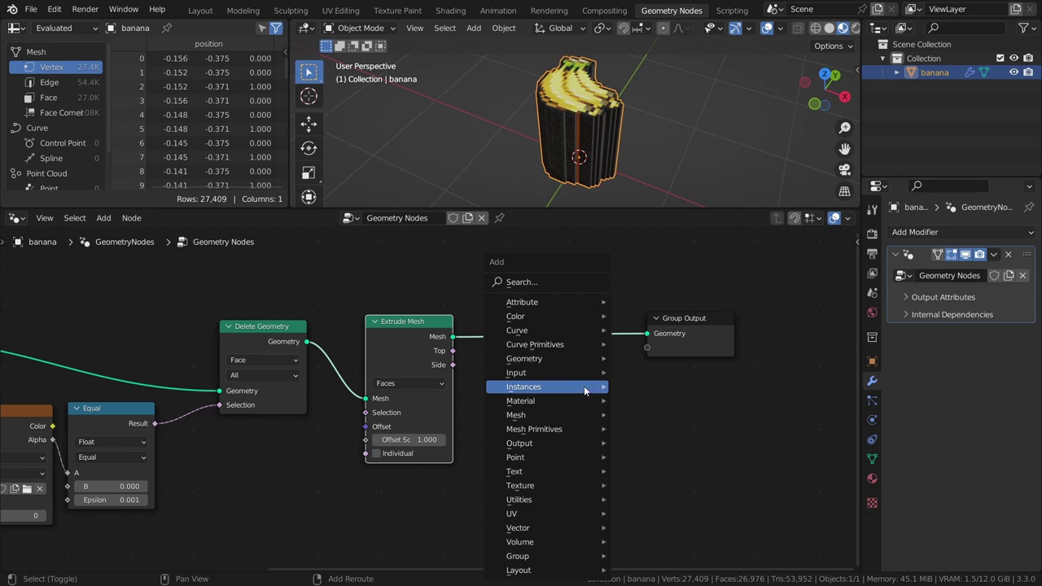
mouse_move(604, 358)
click(658, 442)
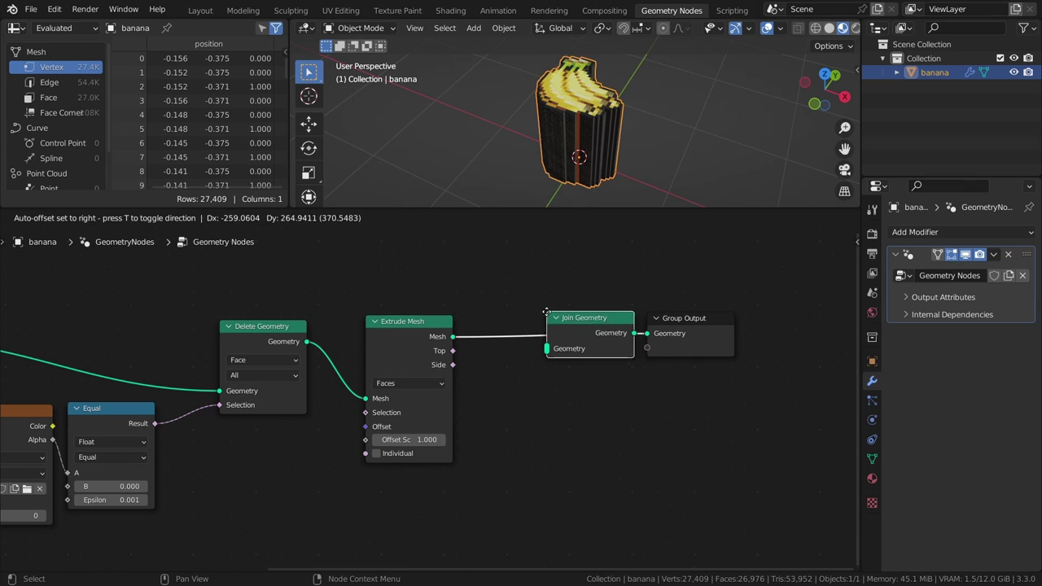
click(618, 307)
middle_drag(495, 308, 524, 365)
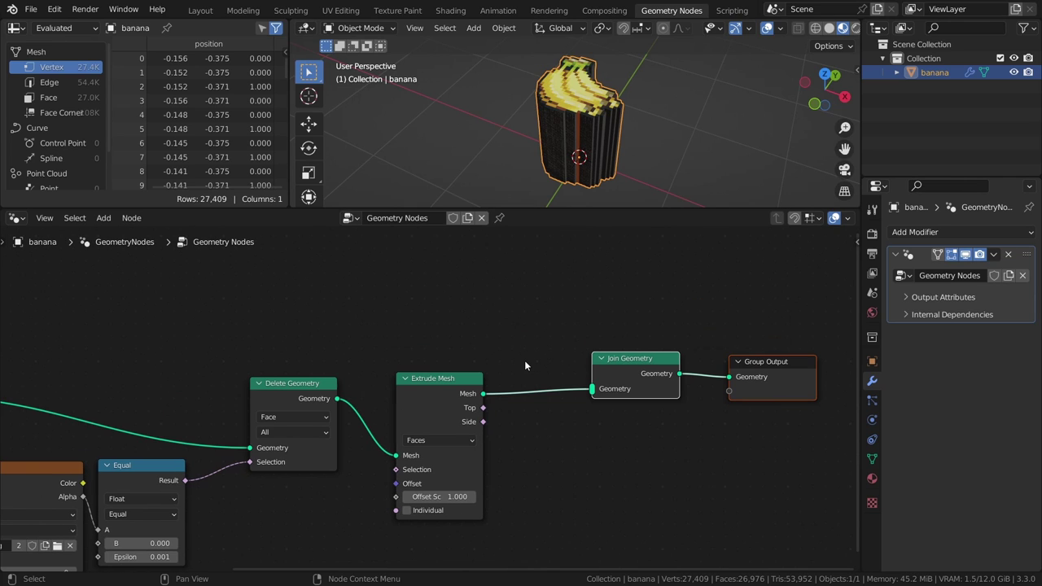
Duplicate the Extrude Mesh node above the original, wire it from Delete Geometry into Join Geometry, and save the file
click(456, 378)
key(shift+d)
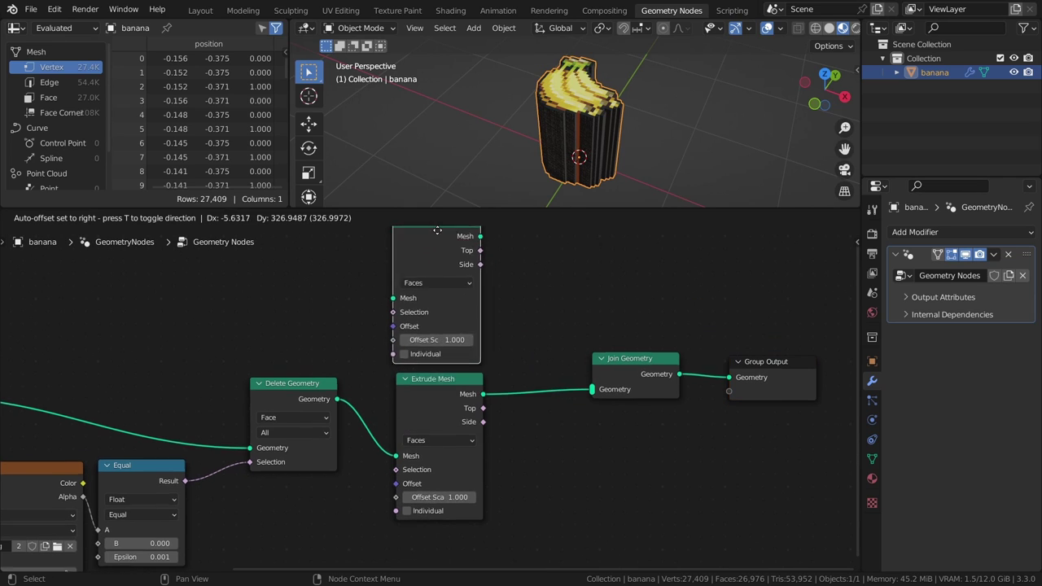
click(438, 265)
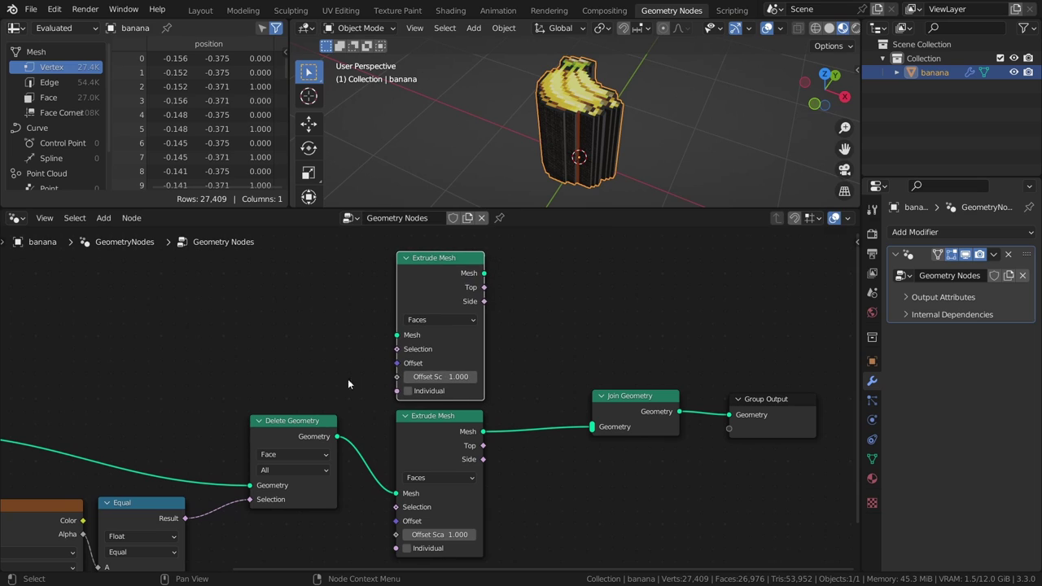
drag(337, 438, 397, 335)
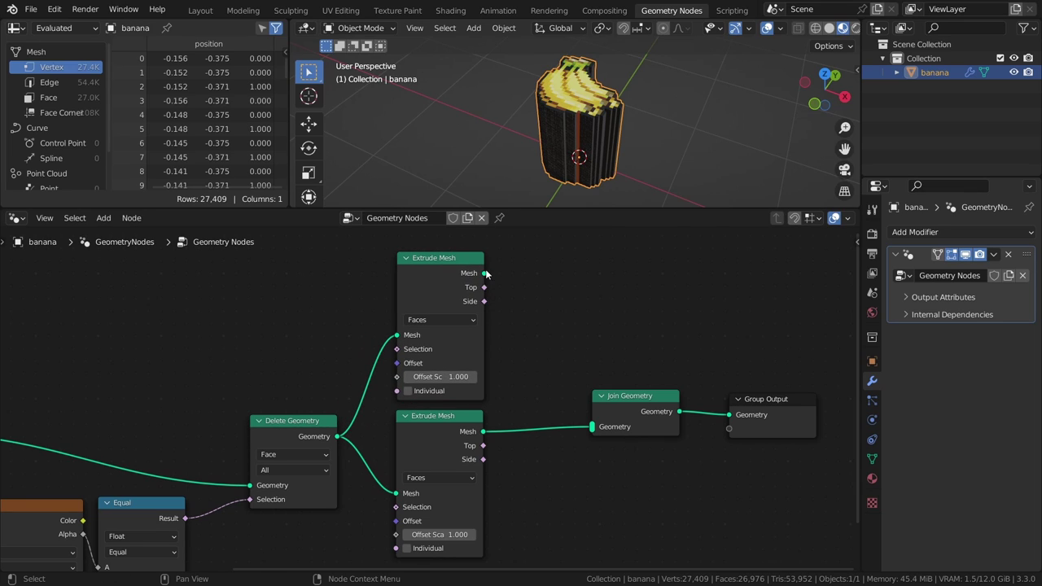
drag(487, 275, 593, 426)
key(ctrl+s)
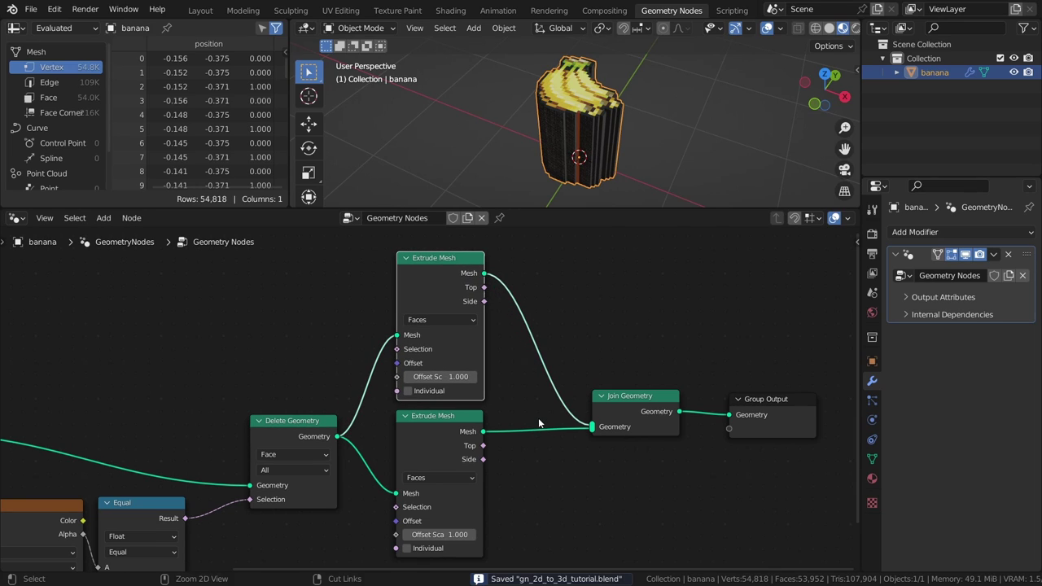
Move both Extrude Mesh nodes, Join Geometry and Group Output farther from Delete Geometry to make room
drag(812, 257, 413, 507)
key(g)
click(568, 497)
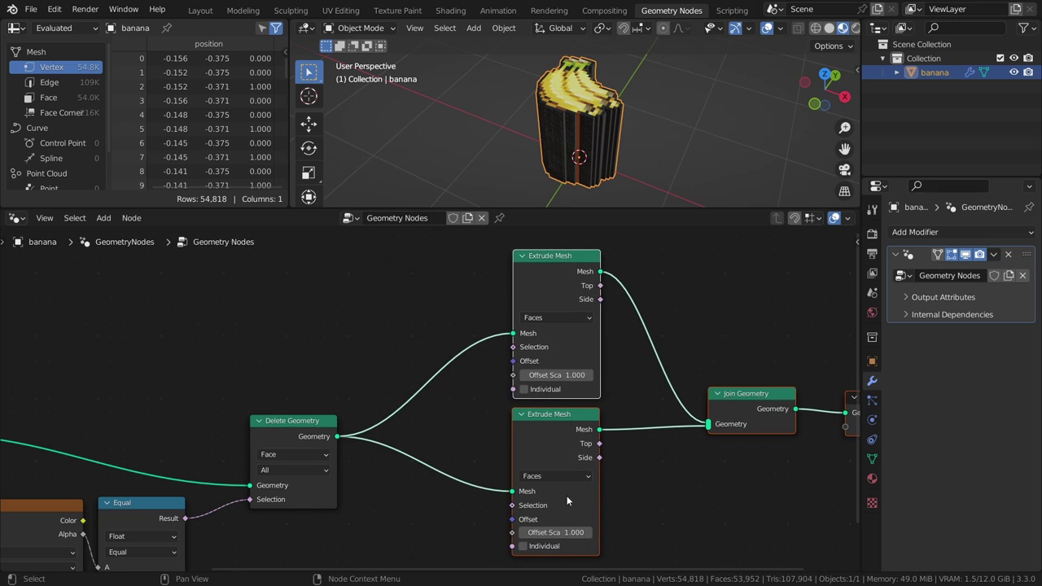
Insert a Flip Faces node on the link between Delete Geometry and the upper Extrude Mesh node
click(455, 420)
key(shift+a)
click(374, 280)
text(f)
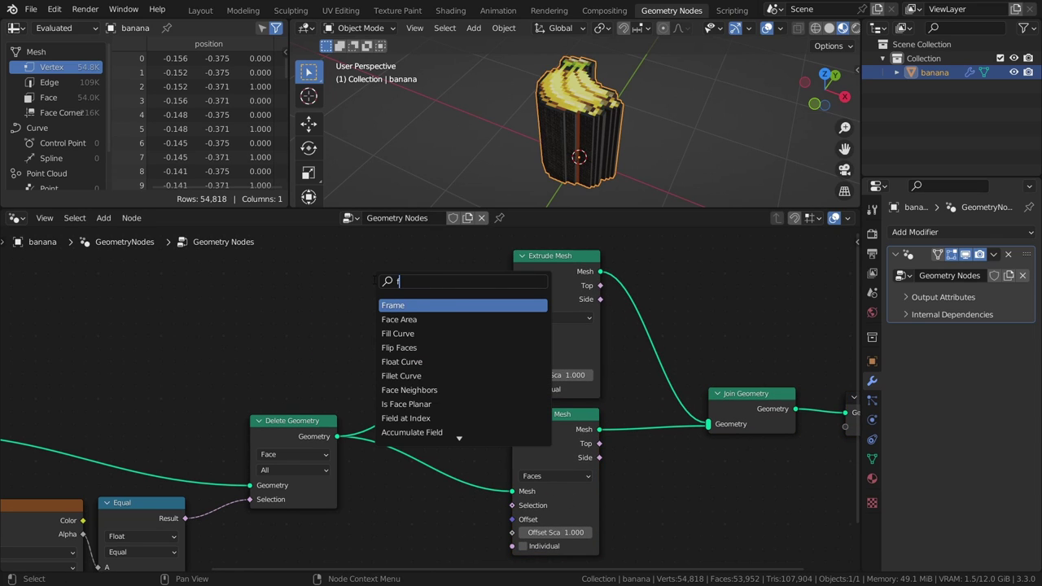
text(lip)
key(Return)
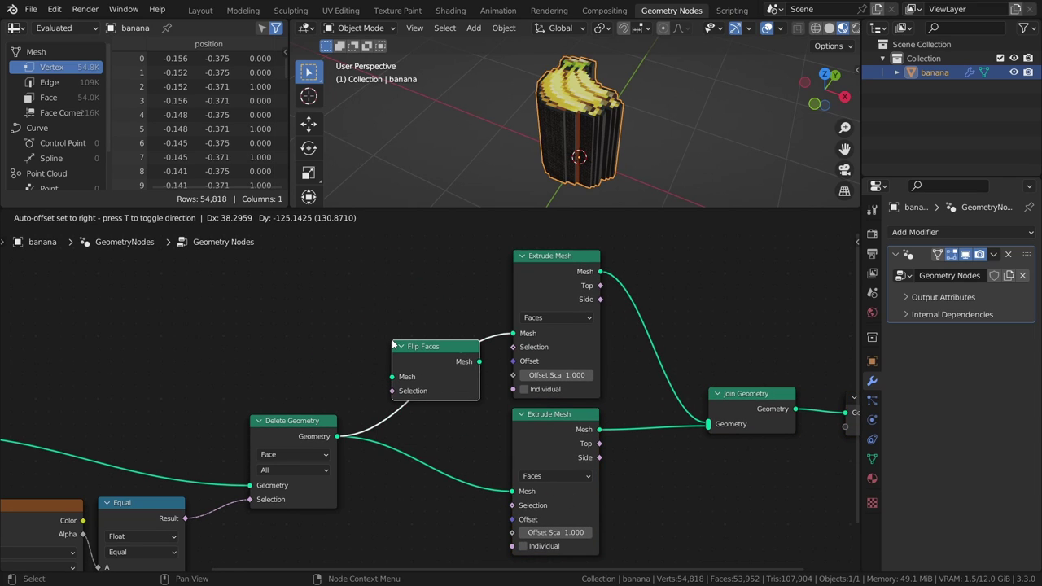
click(392, 345)
drag(430, 346, 426, 337)
Set the Offset Scale to 0.280 on the upper Extrude Mesh node and 0.220 on the lower one, saving along the way
middle_drag(564, 184, 581, 142)
scroll(594, 83, down, 2)
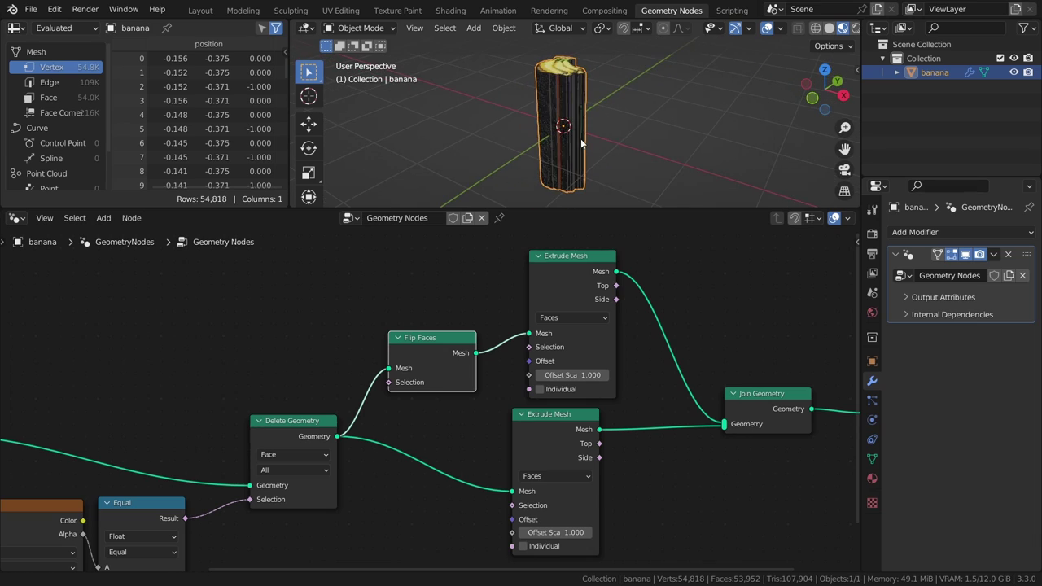
drag(572, 375, 516, 374)
drag(548, 533, 522, 532)
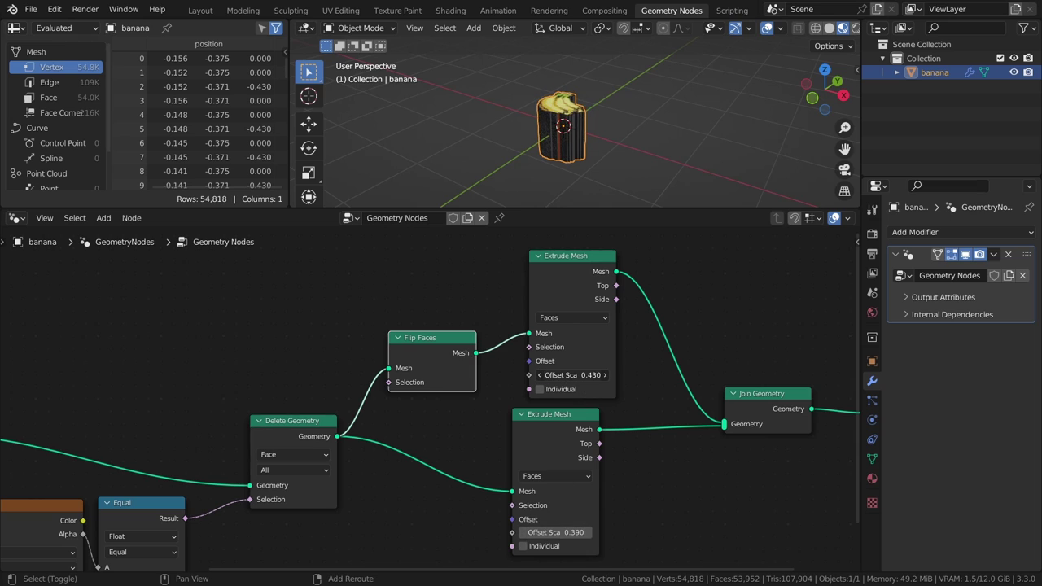
drag(570, 375, 550, 374)
drag(562, 532, 540, 533)
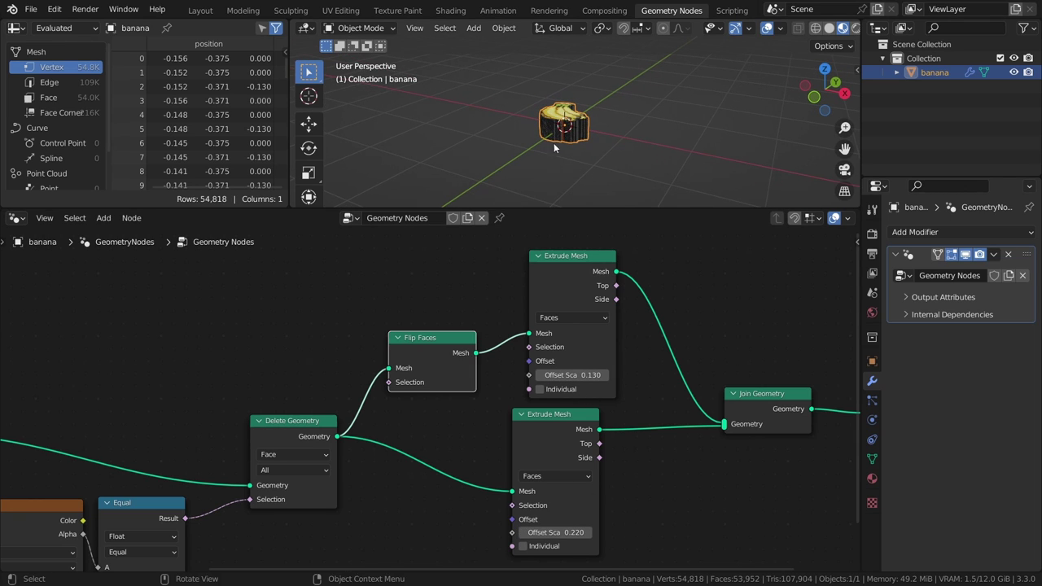
scroll(574, 164, up, 3)
middle_drag(574, 164, 596, 187)
key(ctrl+s)
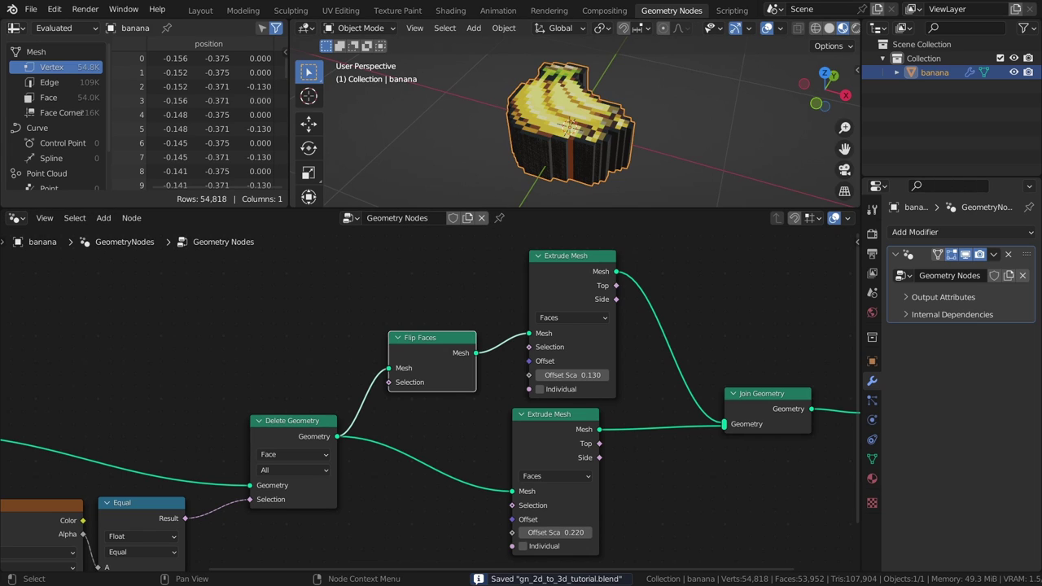
drag(576, 376, 593, 376)
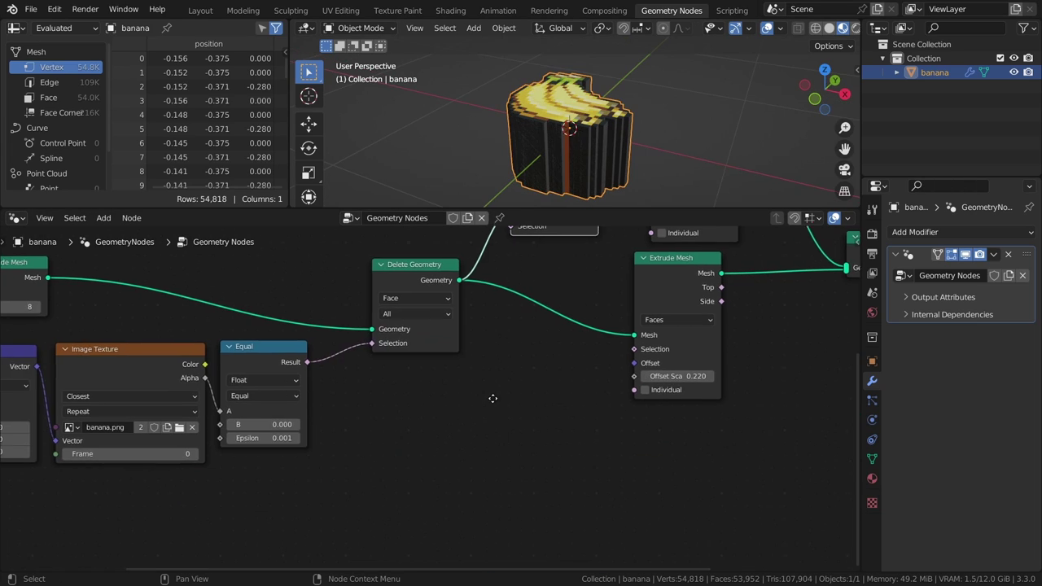
Add a Map Range node below Delete Geometry and feed the Image Texture's Color into its Value
key(shift+a)
mouse_move(452, 500)
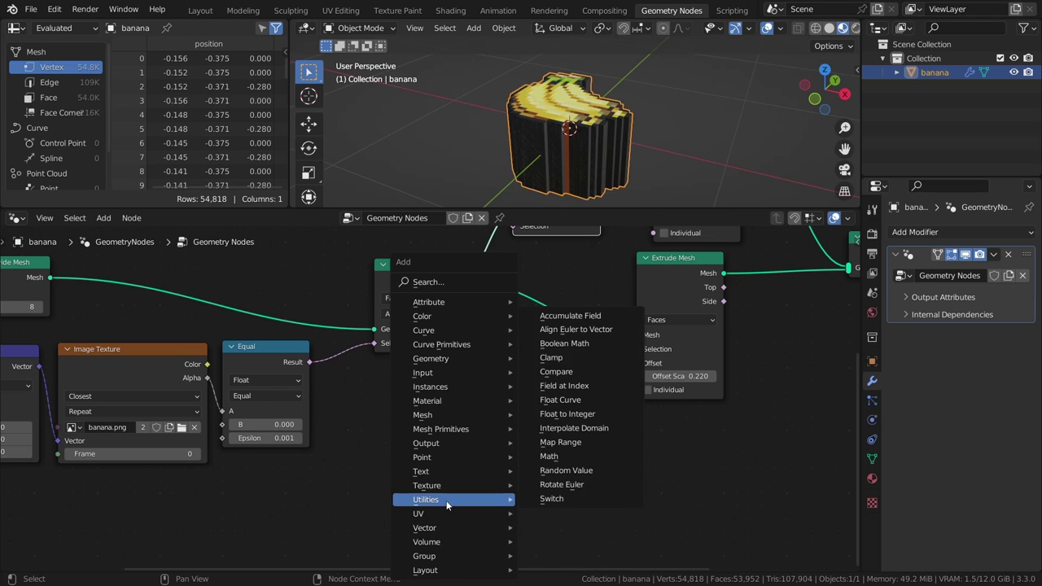
click(602, 442)
click(403, 368)
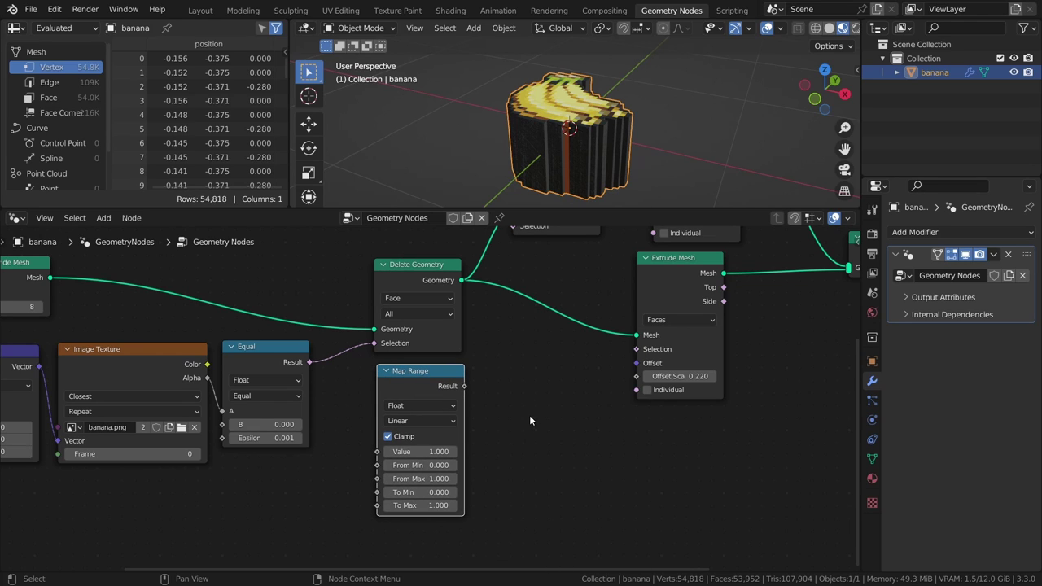
drag(208, 364, 377, 452)
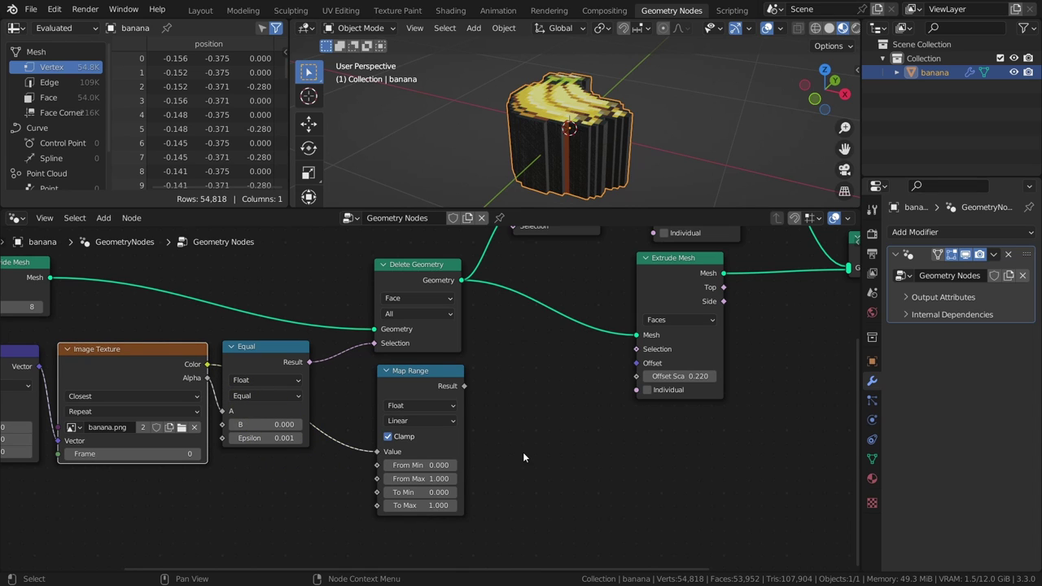
Connect the Map Range Result to the Offset Scale of both Extrude Mesh nodes and save the file
middle_drag(535, 367, 440, 411)
scroll(451, 404, down, 2)
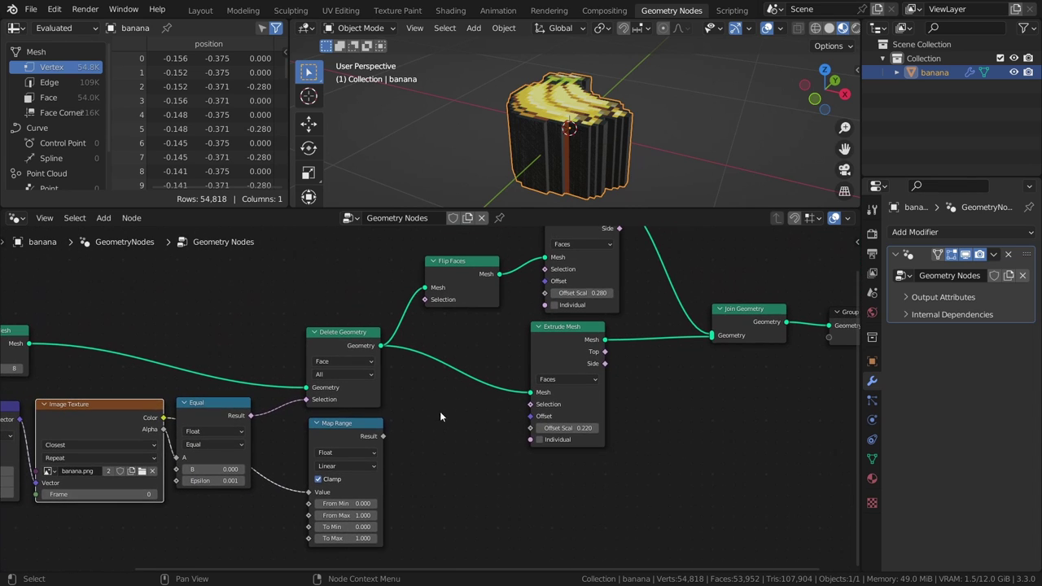
drag(379, 437, 405, 439)
drag(538, 425, 534, 428)
middle_drag(624, 174, 570, 106)
key(ctrl+s)
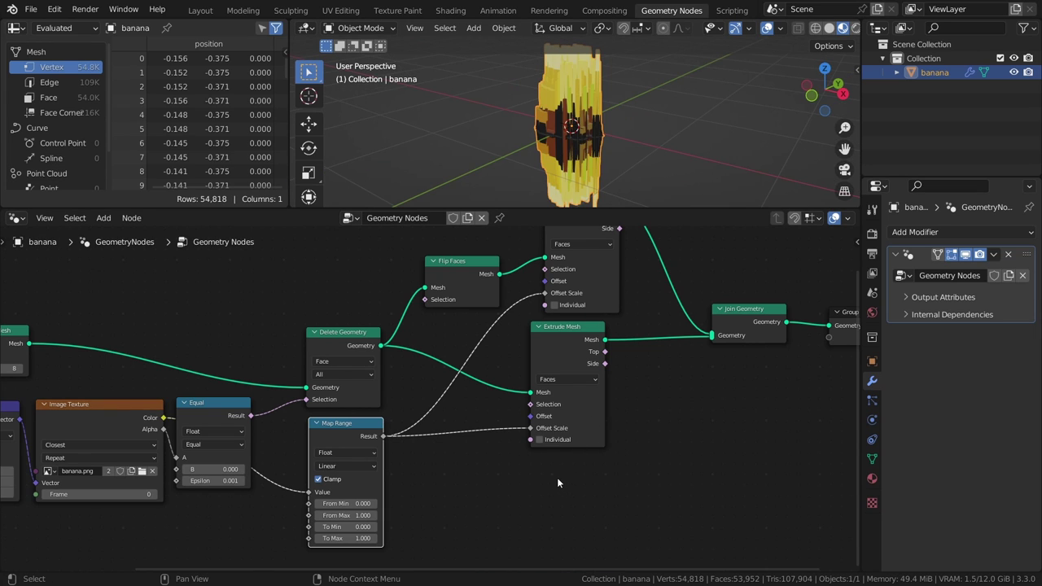
Set the Map Range node's To Min to 0.05 and To Max to 0.1
middle_drag(557, 475, 592, 414)
scroll(530, 447, up, 4)
middle_drag(456, 470, 531, 458)
click(428, 481)
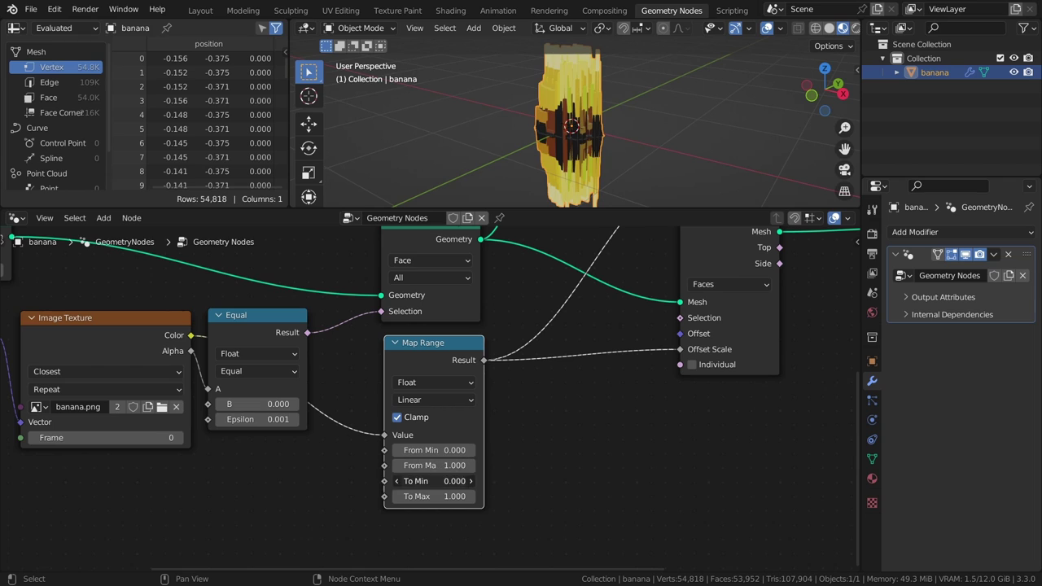
key(Return)
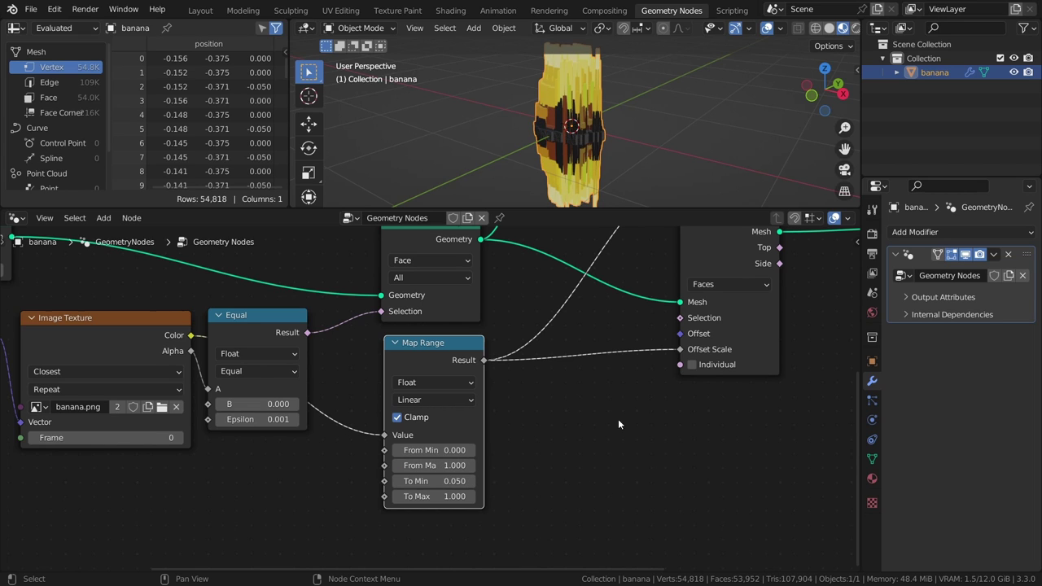
middle_drag(611, 175, 579, 163)
ctrl+middle_drag(578, 183, 591, 382)
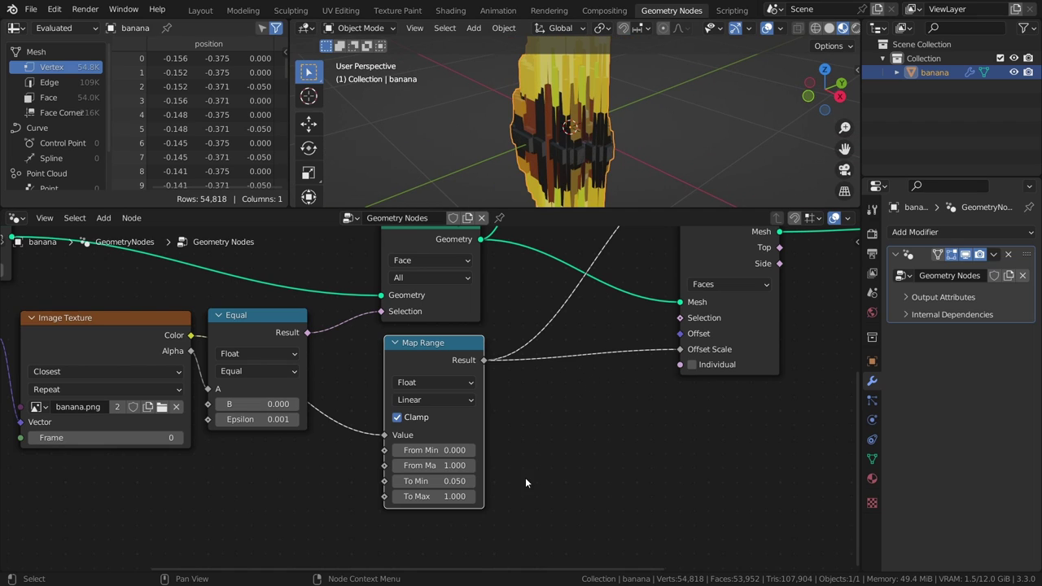
click(470, 497)
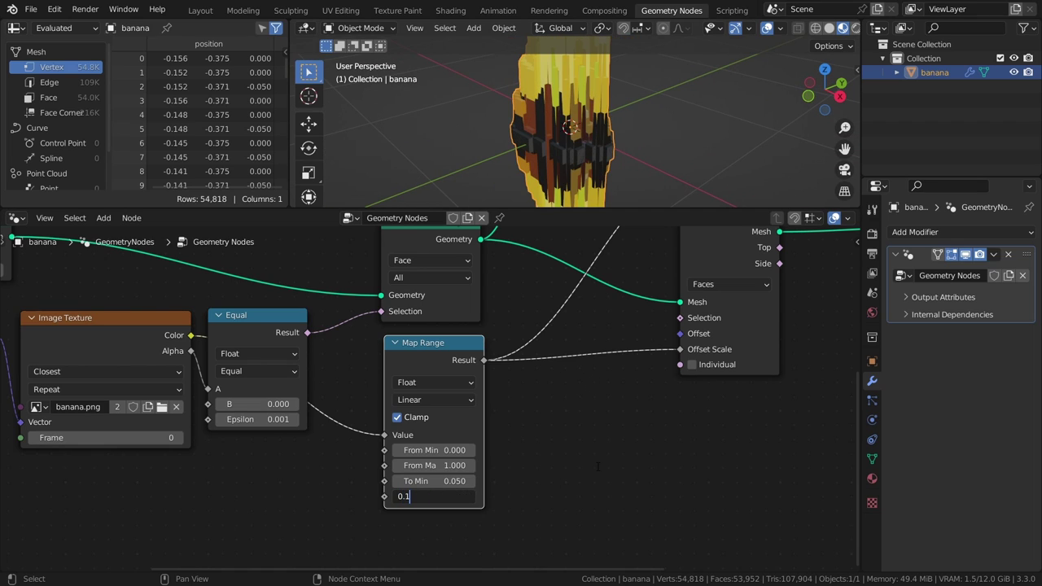
text(0.1)
key(Return)
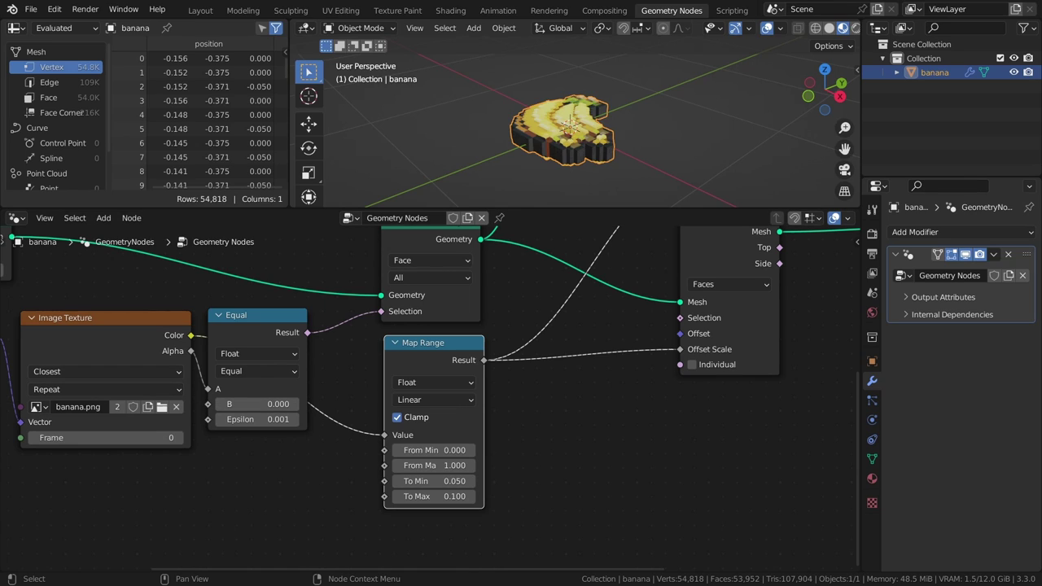
click(307, 483)
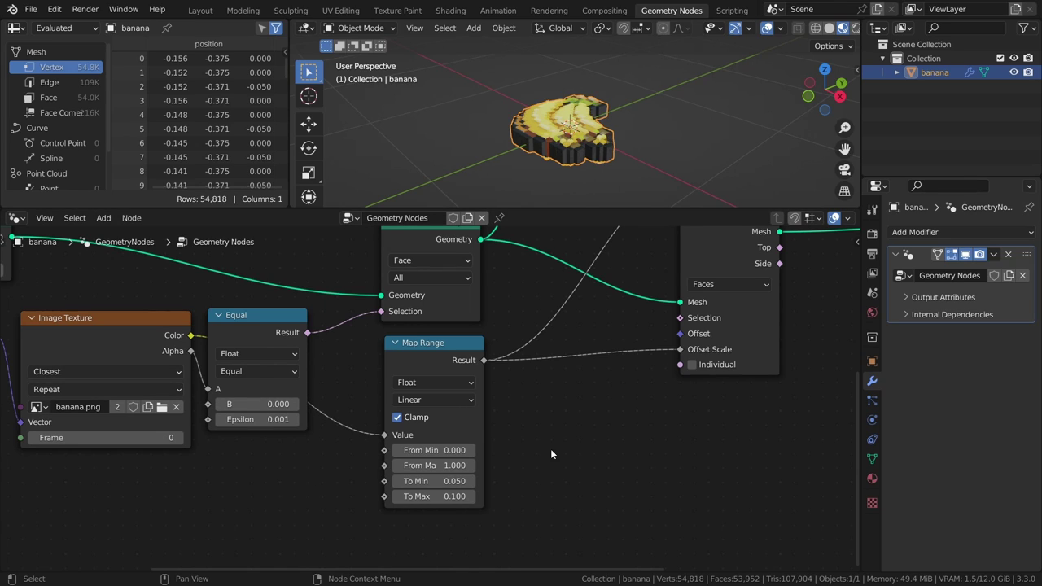
Set the Map Range node's From Max to 0.4 and view the banana from above
click(444, 464)
text(0.)
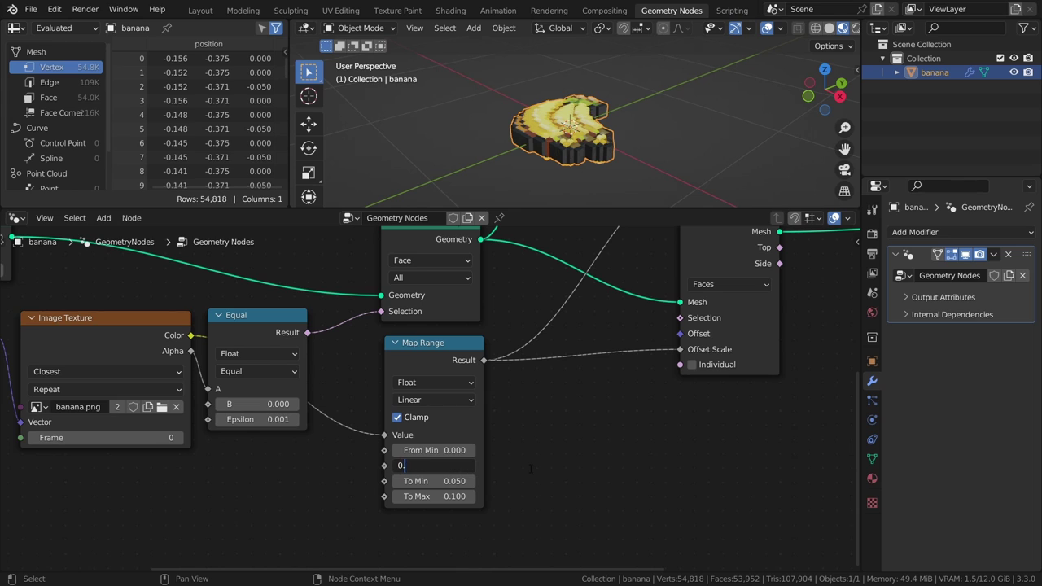
text(4)
key(Return)
middle_drag(575, 175, 419, 101)
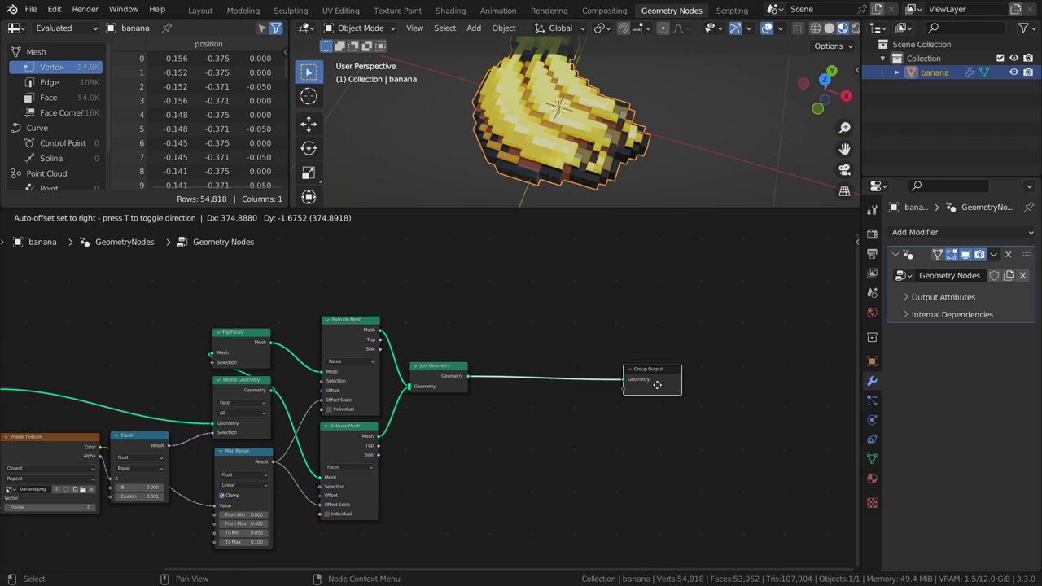
Insert a Merge by Distance node between Join Geometry and Group Output, toggle its mute to compare vertex counts, and save
key(shift+a)
click(522, 154)
text(merge)
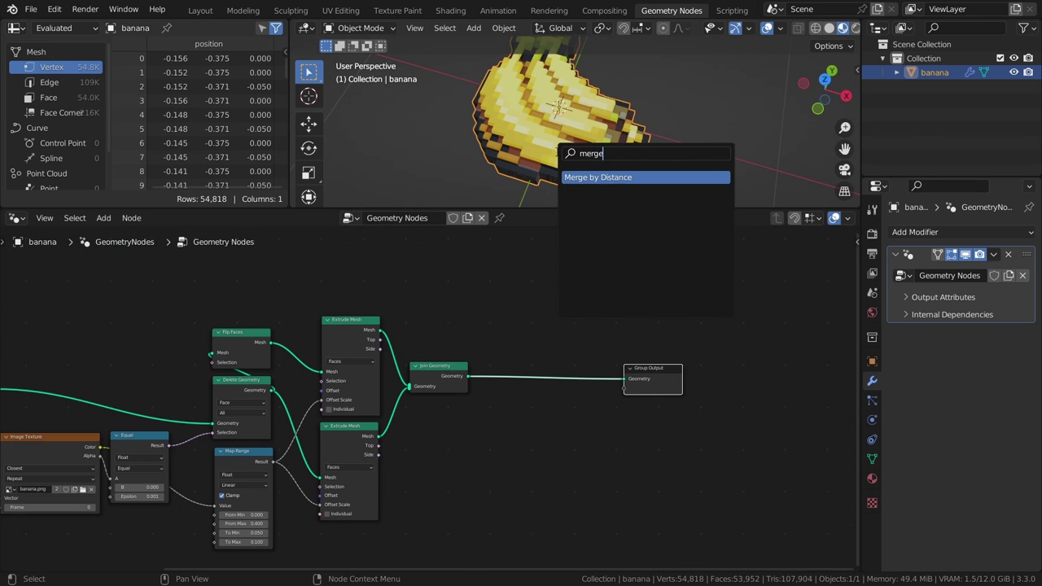
key(Return)
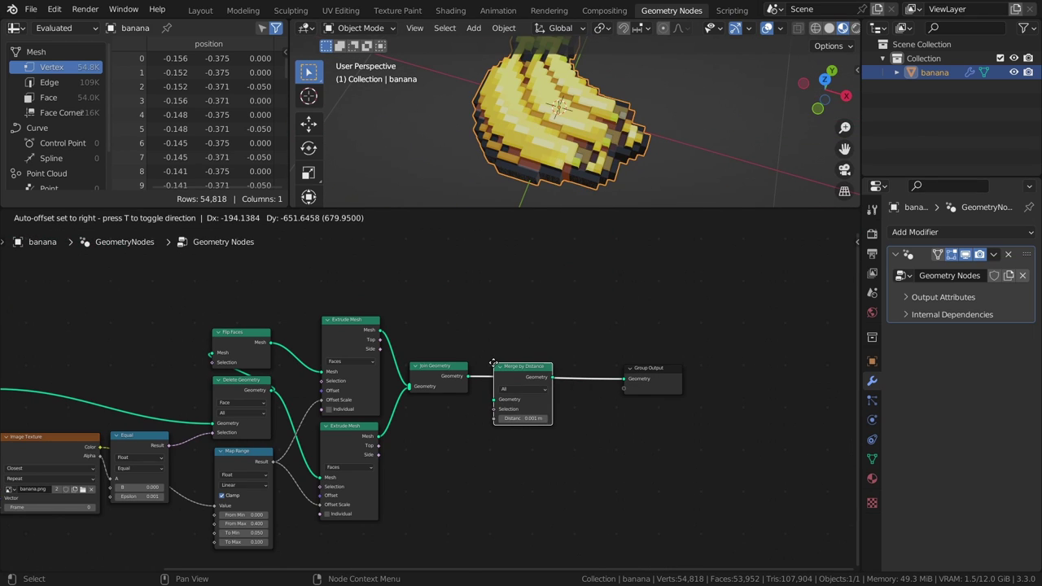
click(553, 417)
drag(530, 379, 506, 366)
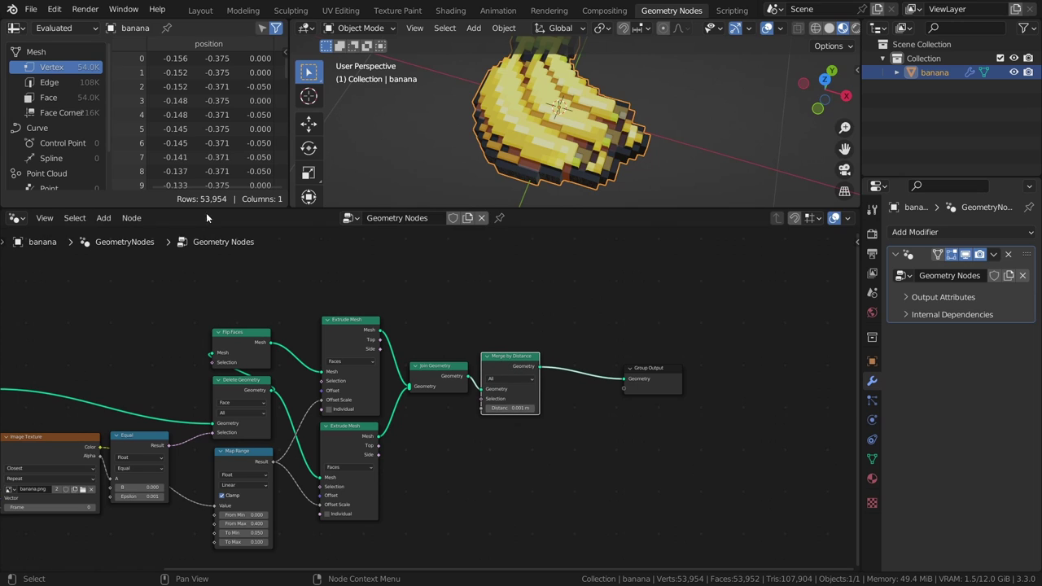
key(m)
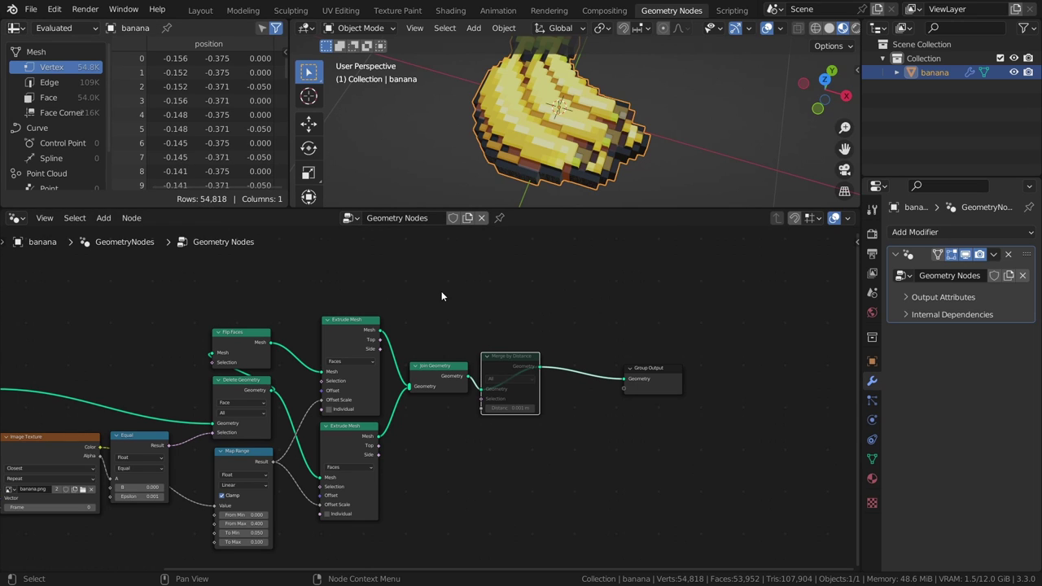
key(ctrl+s)
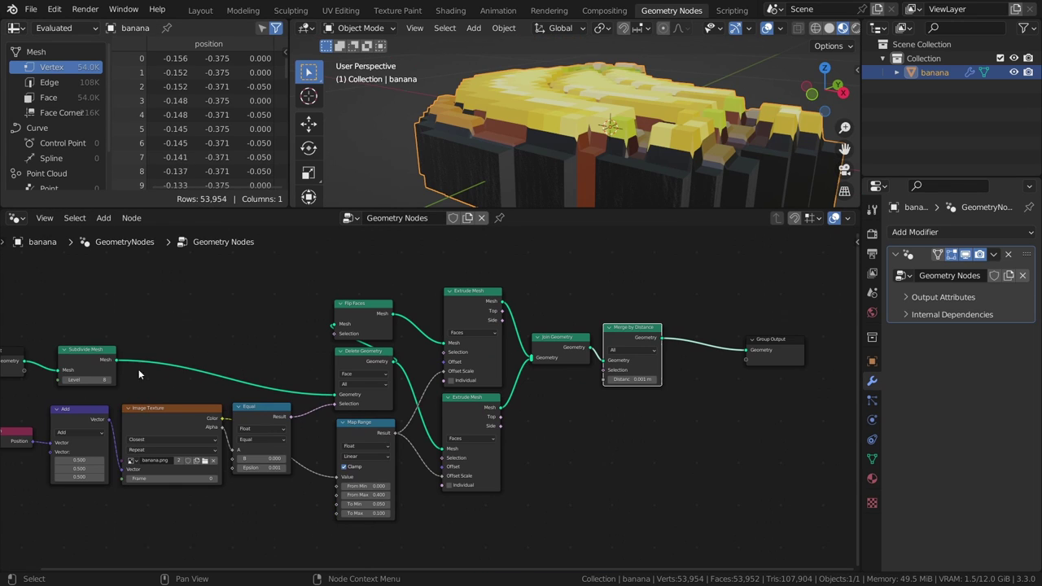
Move the Group Input and Subdivide Mesh nodes closer to Delete Geometry
middle_drag(138, 368, 352, 379)
drag(148, 348, 334, 390)
key(g)
click(498, 390)
click(494, 350)
middle_drag(486, 331, 410, 321)
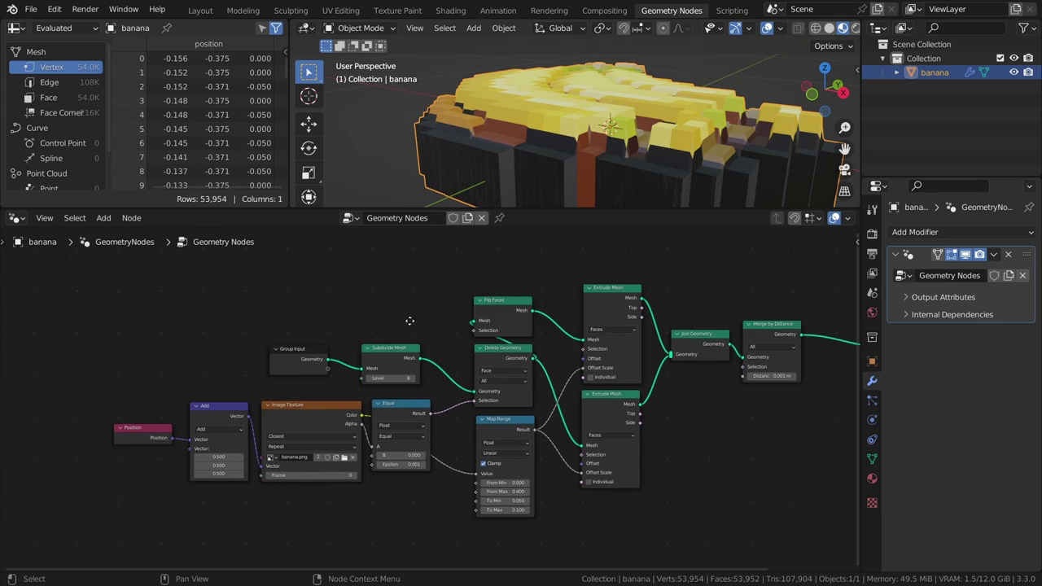
Set the Subdivide Mesh level to 7 and turn on Individual for both Extrude Mesh nodes
scroll(363, 319, up, 1)
click(325, 367)
middle_drag(325, 368, 227, 374)
click(500, 371)
click(499, 501)
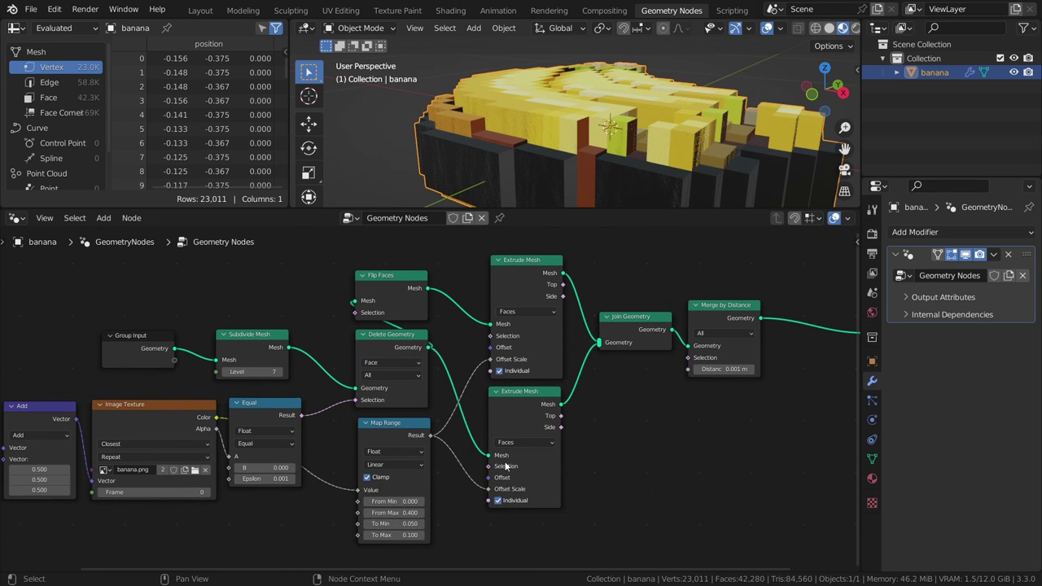
Inspect the extruded banana from several angles, deselect everything, and save the file
middle_drag(536, 109, 518, 181)
middle_drag(520, 84, 456, 114)
key(alt+a)
key(ctrl+s)
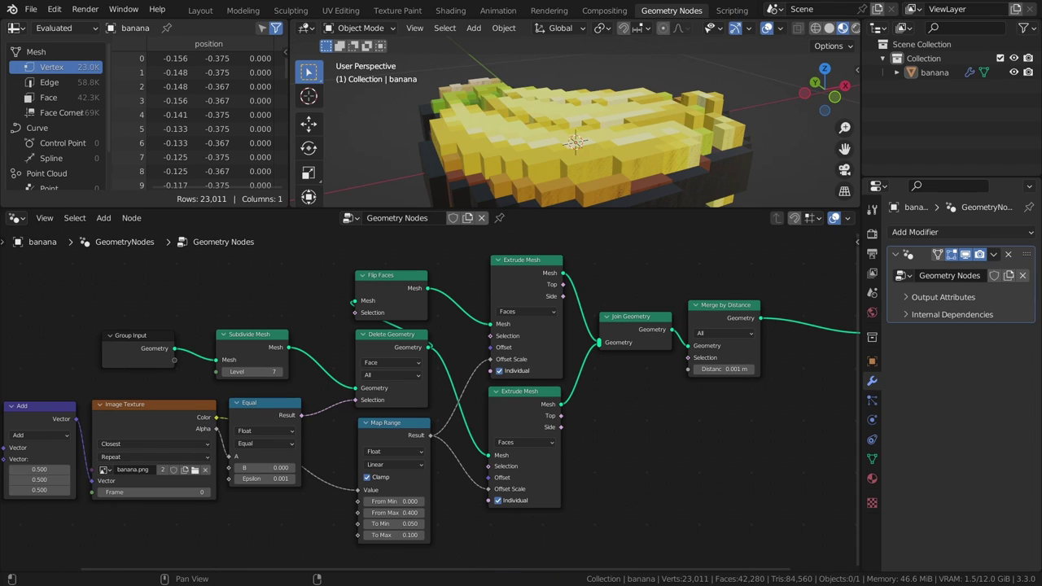
Add a second material slot to the banana and create a new material in it named Border
click(872, 479)
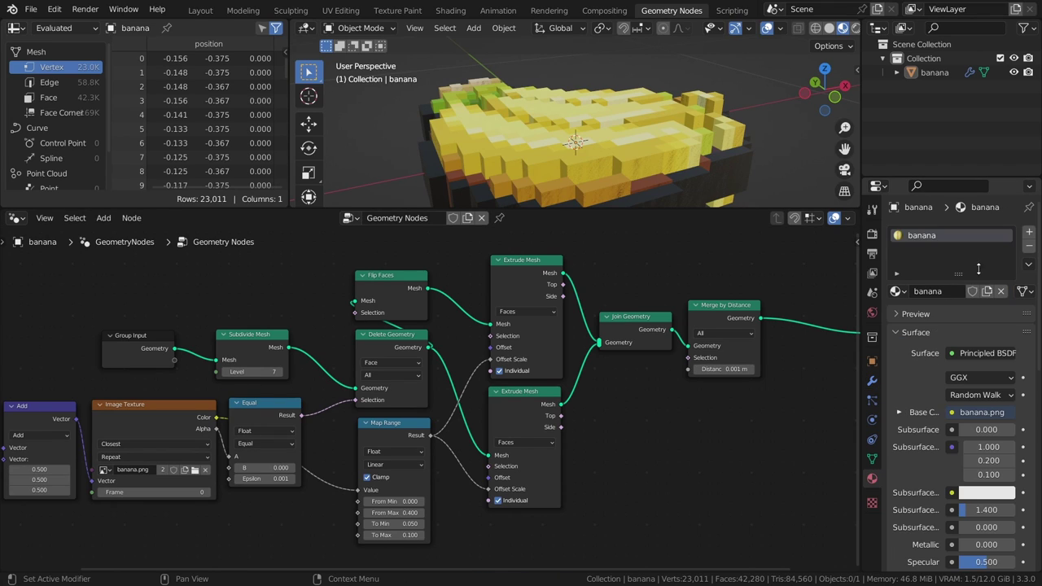
click(1029, 234)
click(952, 314)
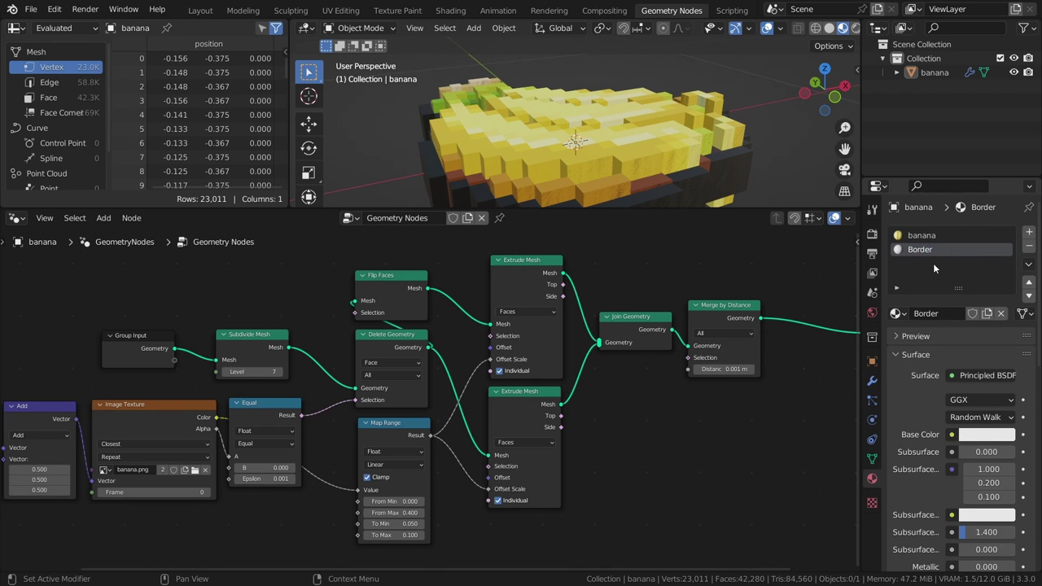
Insert a Set Material node between Merge by Distance and Group Output, with Border as its material
middle_drag(798, 406, 466, 427)
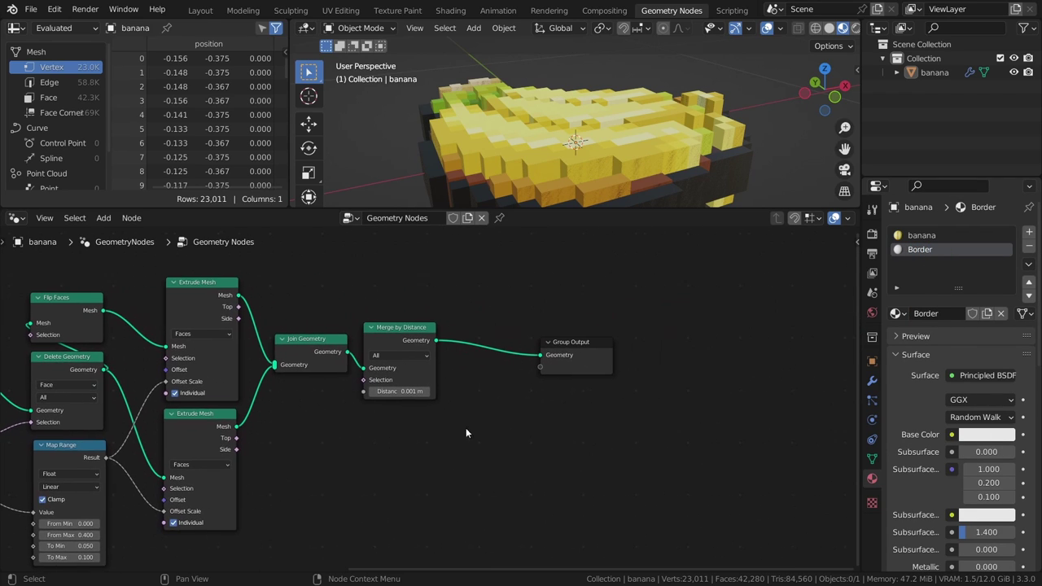
key(shift+a)
click(482, 282)
text(set mat)
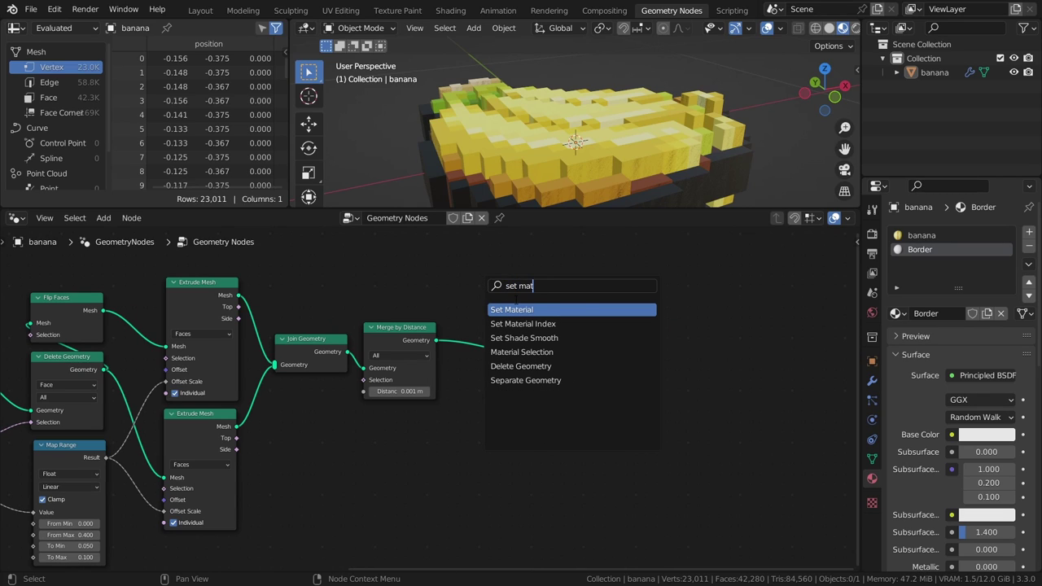
key(Return)
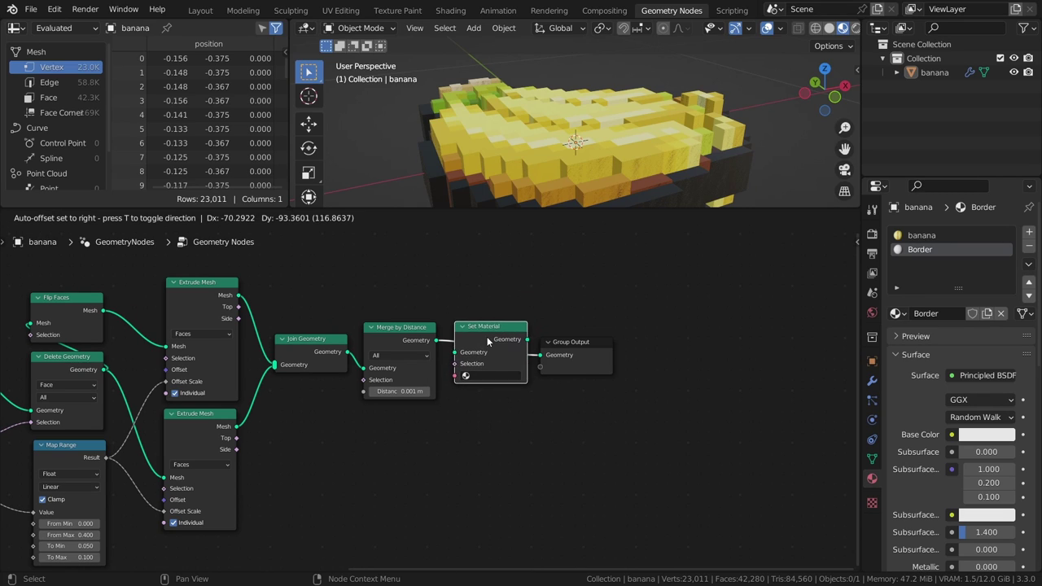
click(591, 396)
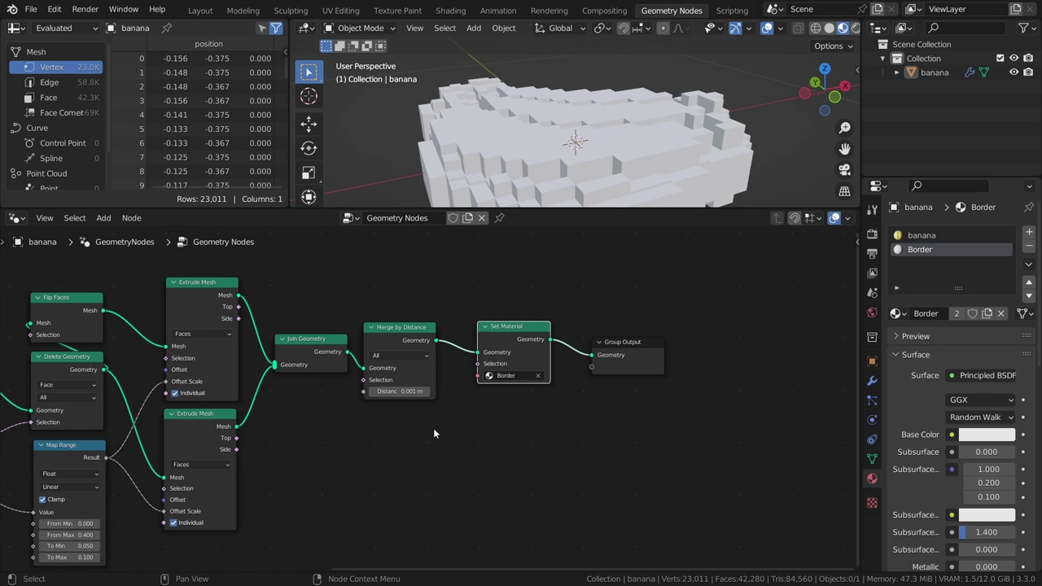
Add a Boolean Math node below Merge by Distance and set its operation to Or
middle_drag(433, 434, 484, 408)
key(shift+a)
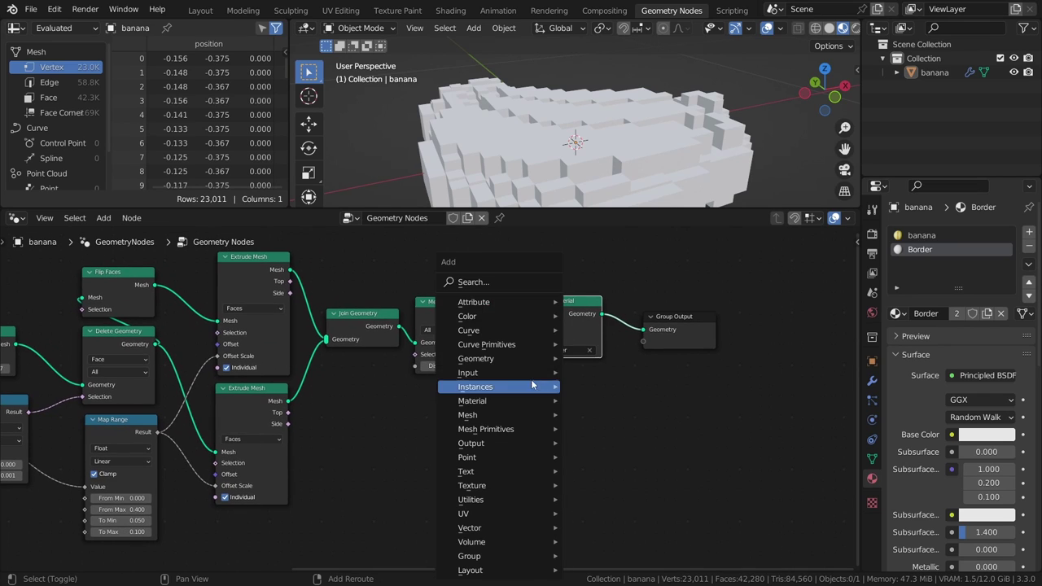
click(502, 281)
text(boo)
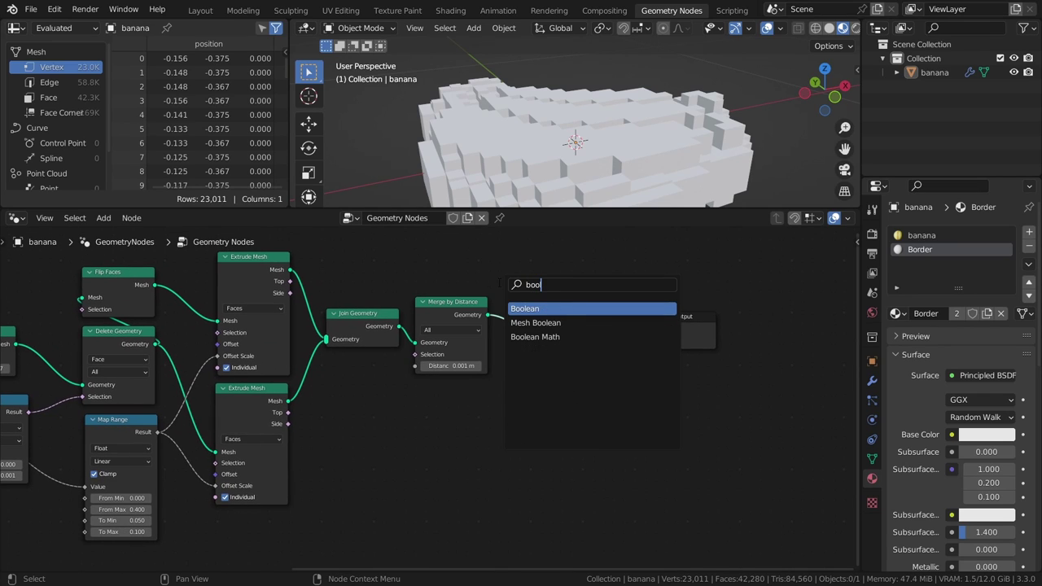
key(Down)
key(Down)
key(Return)
click(463, 415)
click(465, 417)
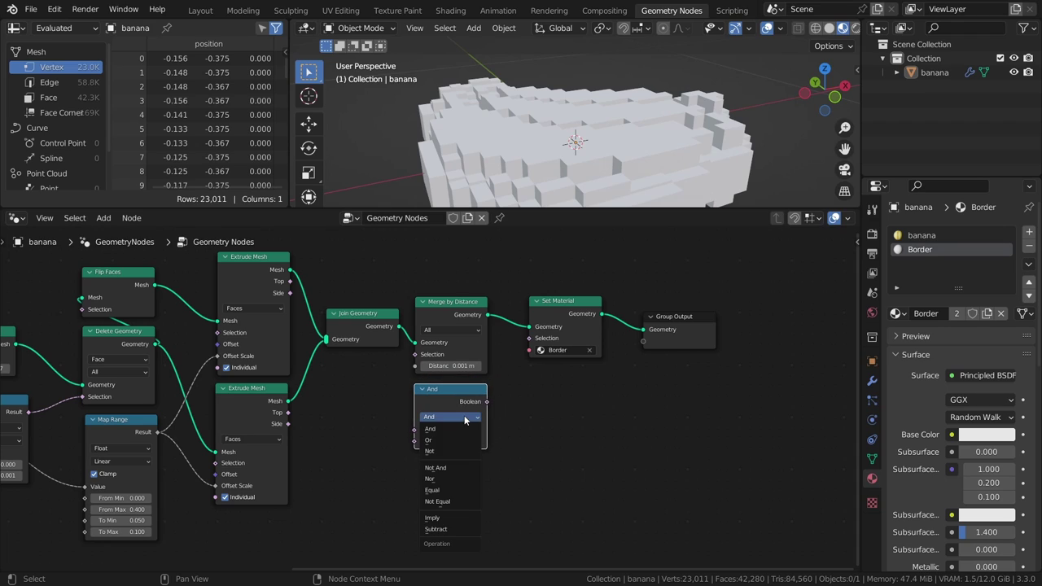
click(452, 440)
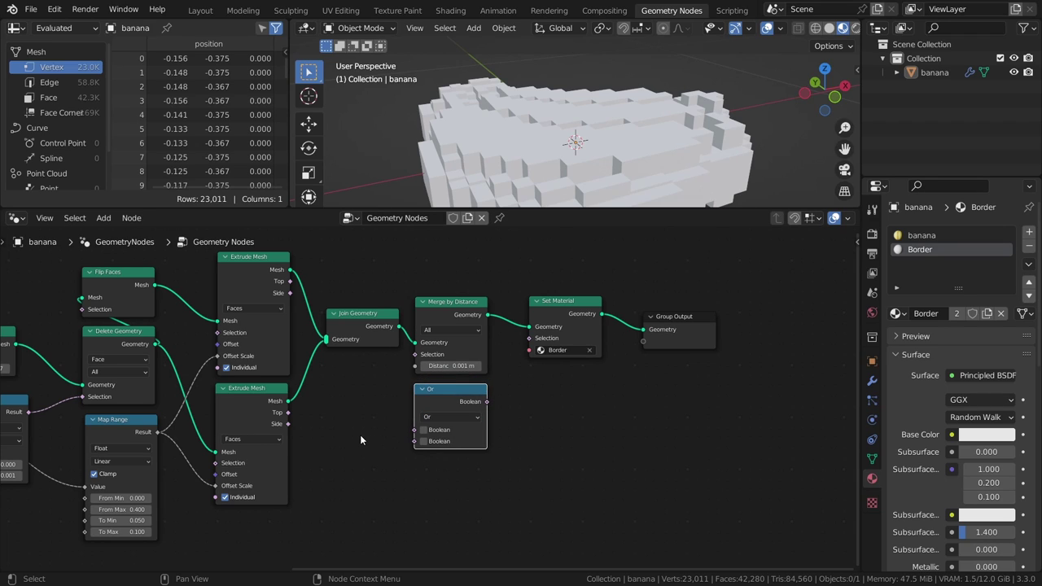
Connect the Side outputs of both Extrude Mesh nodes to the Or node and its result to Set Material's Selection
drag(290, 292, 323, 371)
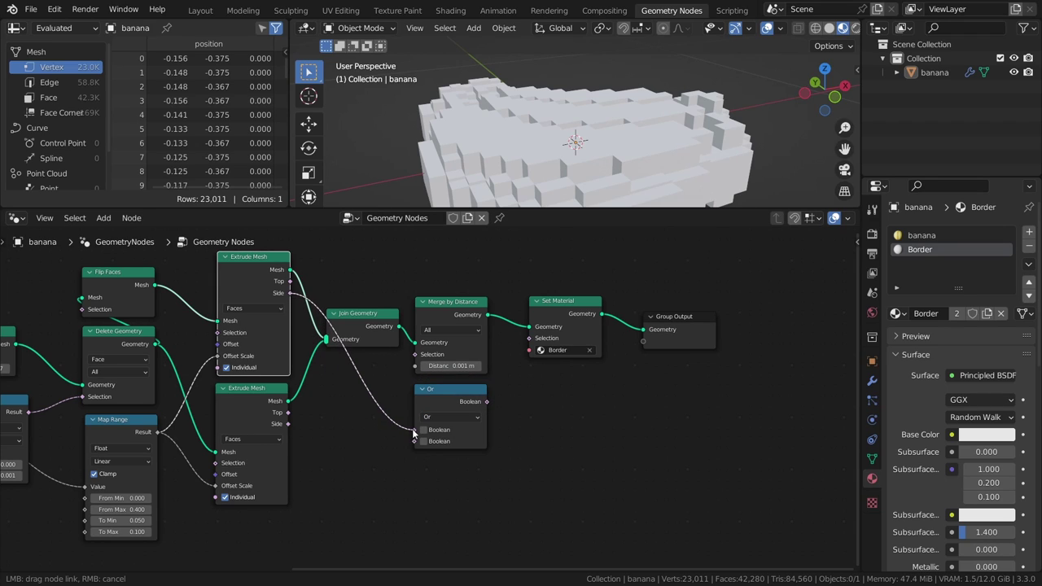
drag(413, 430, 415, 430)
drag(288, 424, 365, 433)
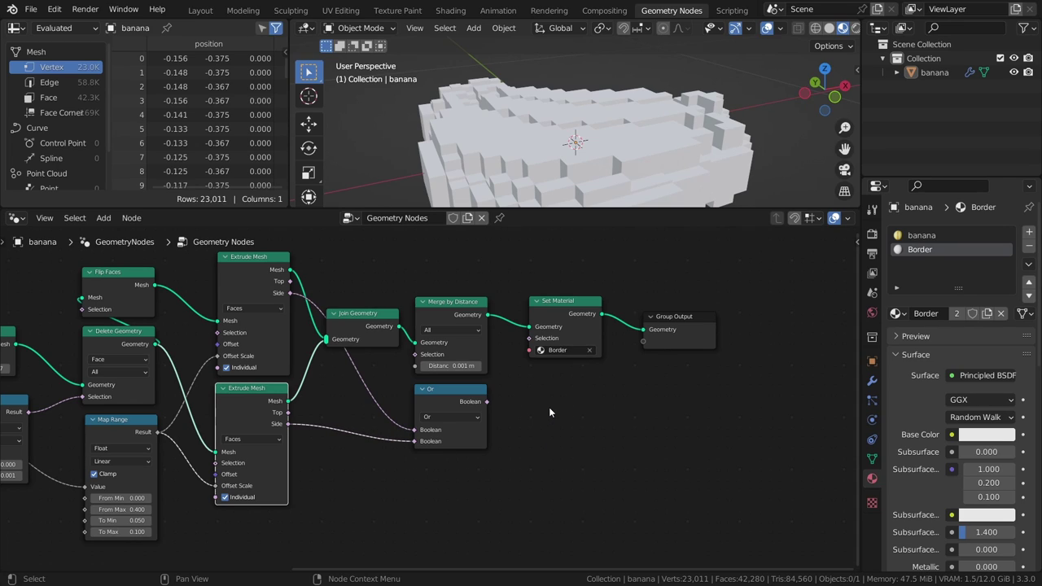
drag(487, 401, 530, 339)
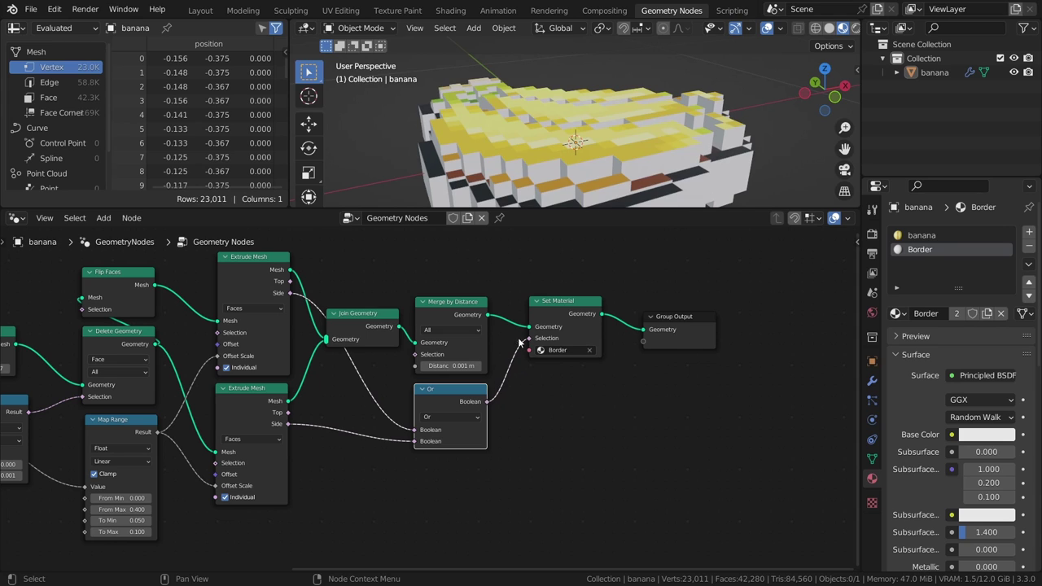
Give the Border material a pink base color and check the banana's side faces
mouse_move(521, 122)
middle_down()
mouse_move(530, 69)
mouse_move(489, 122)
mouse_move(530, 137)
middle_up()
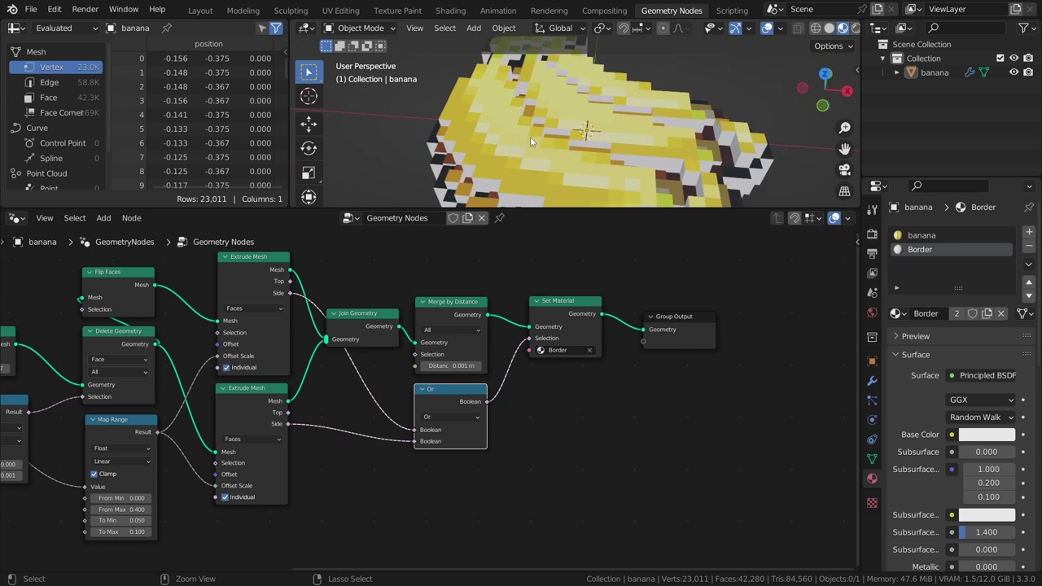
scroll(530, 137, down, 3)
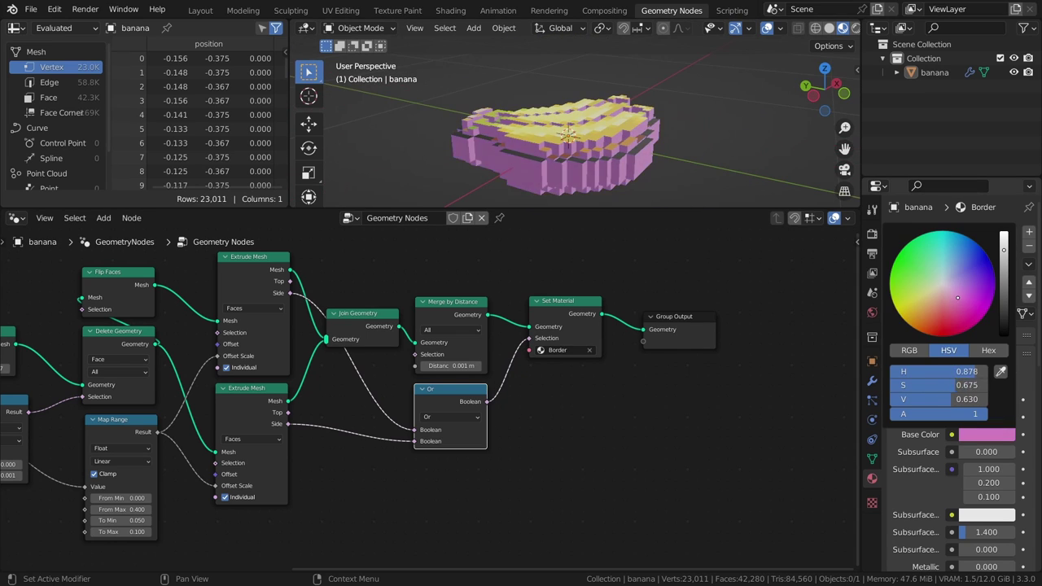
mouse_move(959, 298)
mouse_down()
mouse_move(908, 278)
mouse_move(986, 256)
mouse_move(945, 302)
mouse_up()
middle_drag(692, 130, 605, 210)
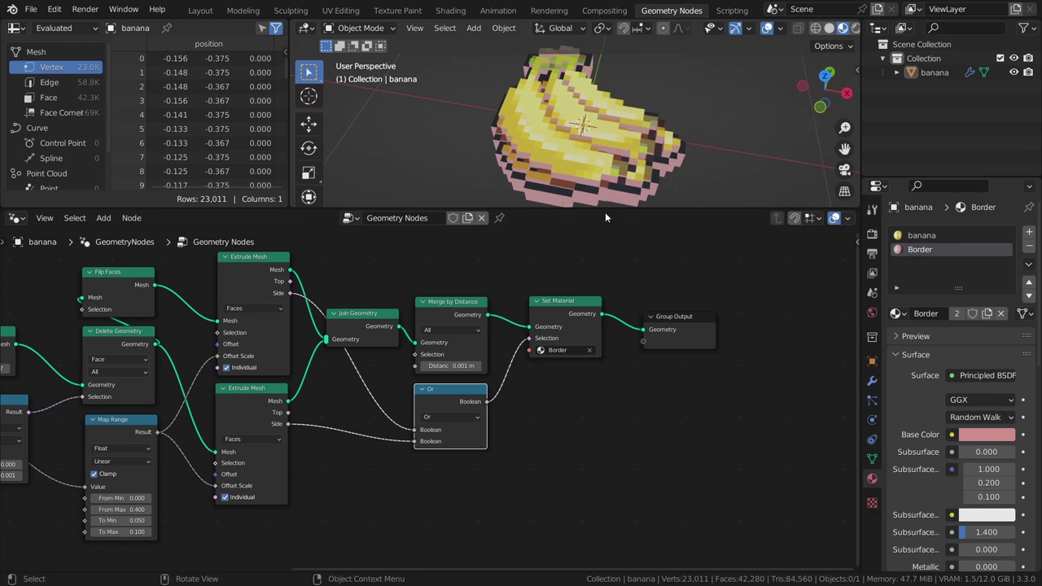
Darken the Border material's base color by lowering its brightness, and save the file
click(981, 438)
drag(1008, 310, 1008, 346)
middle_drag(529, 130, 562, 175)
key(ctrl+s)
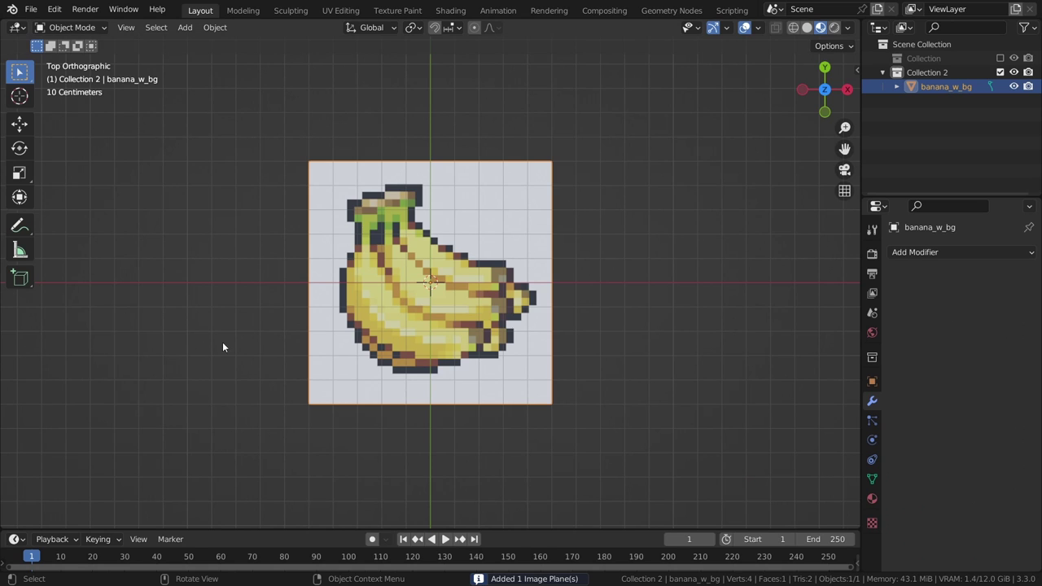
In the White_Background node tree, move Position, Add and Image Texture away from Equal and connect the texture's Color to Equal's A input
middle_drag(312, 349, 489, 367)
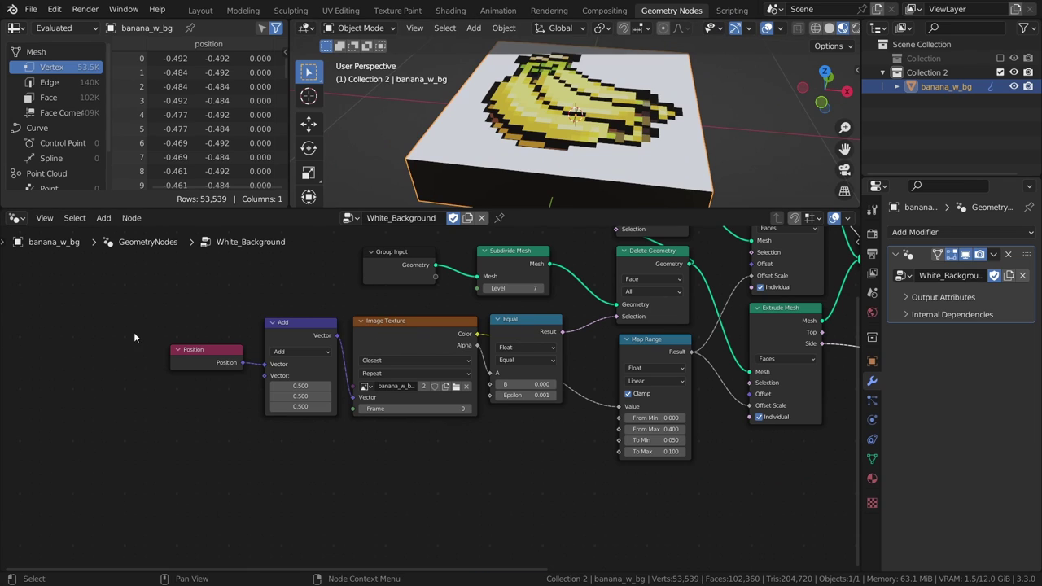
drag(133, 332, 481, 409)
key(g)
click(371, 414)
click(426, 412)
drag(364, 343, 491, 373)
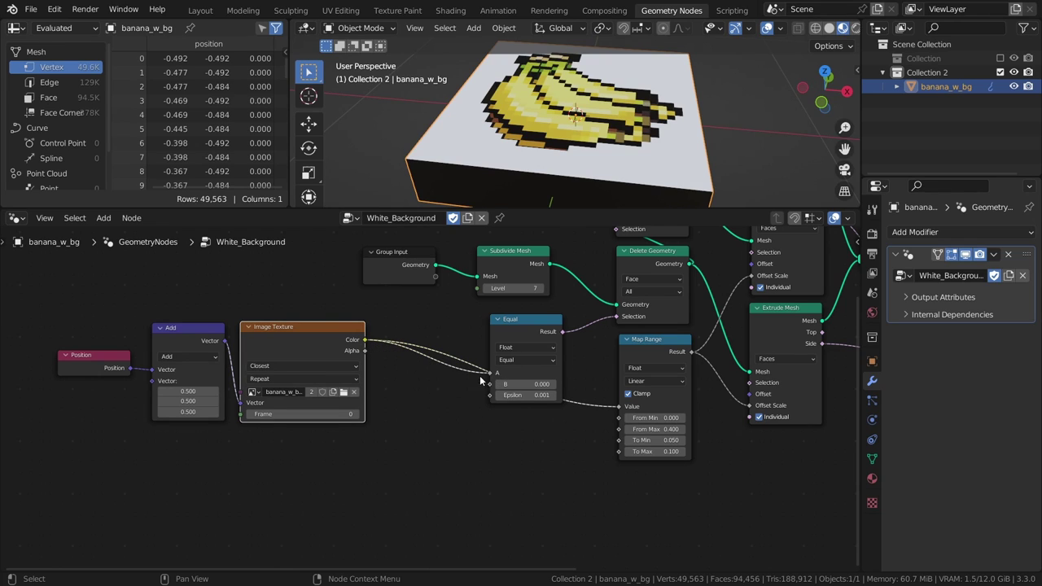
Move the Equal node closer to Delete Geometry and set its B value to 1.000
drag(523, 329, 539, 319)
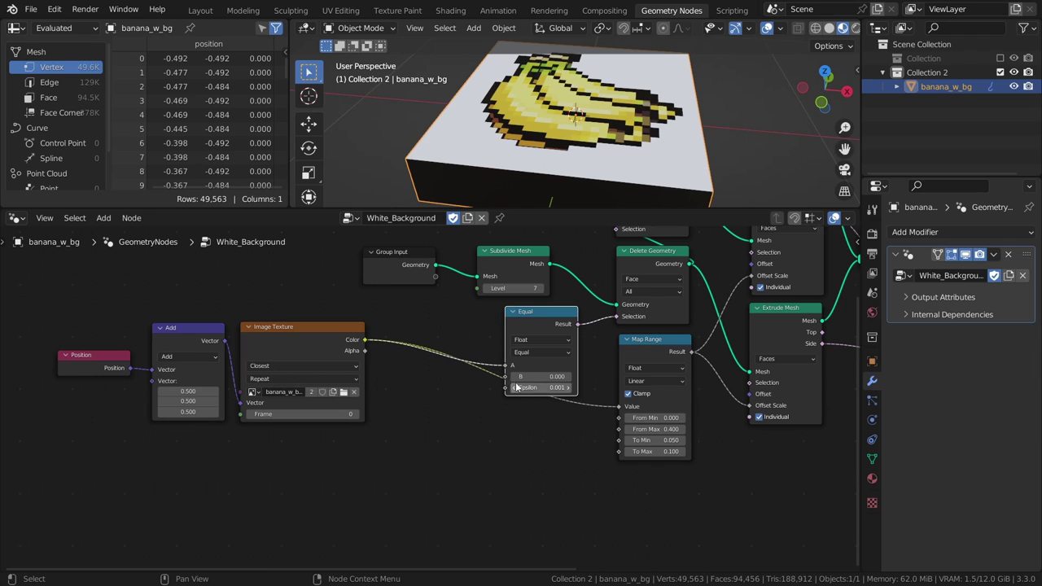
key(Return)
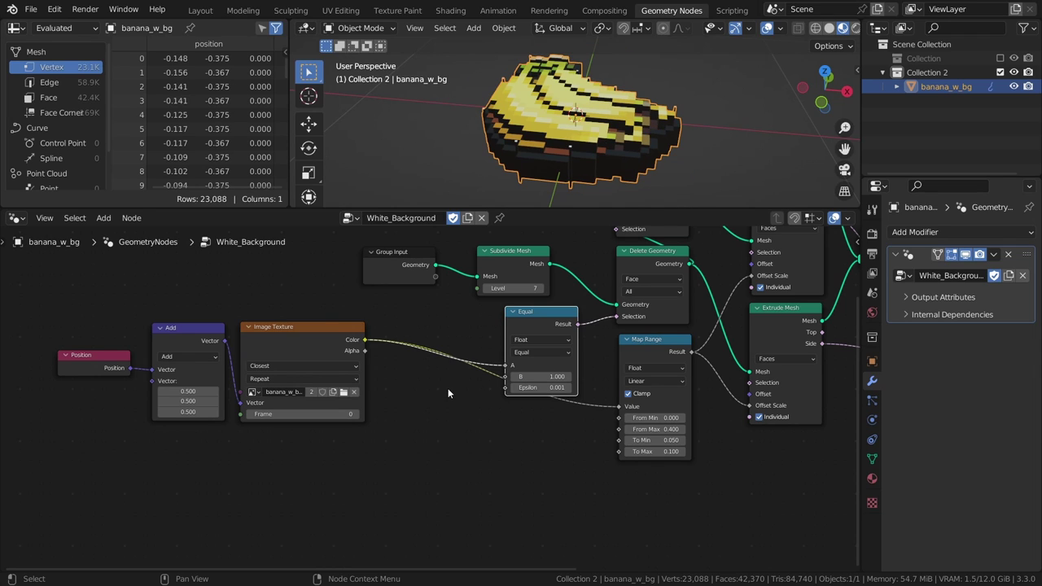
middle_drag(579, 85, 589, 252)
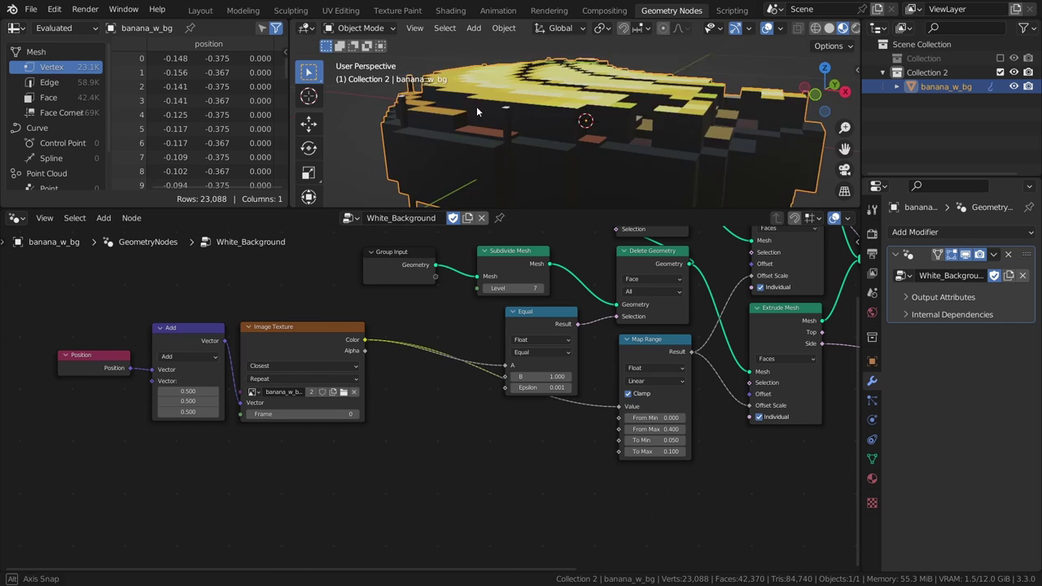
Raise the Equal node's Epsilon to 0.031, check the banana's edges for leftover pixels, and save
middle_drag(477, 112, 545, 130)
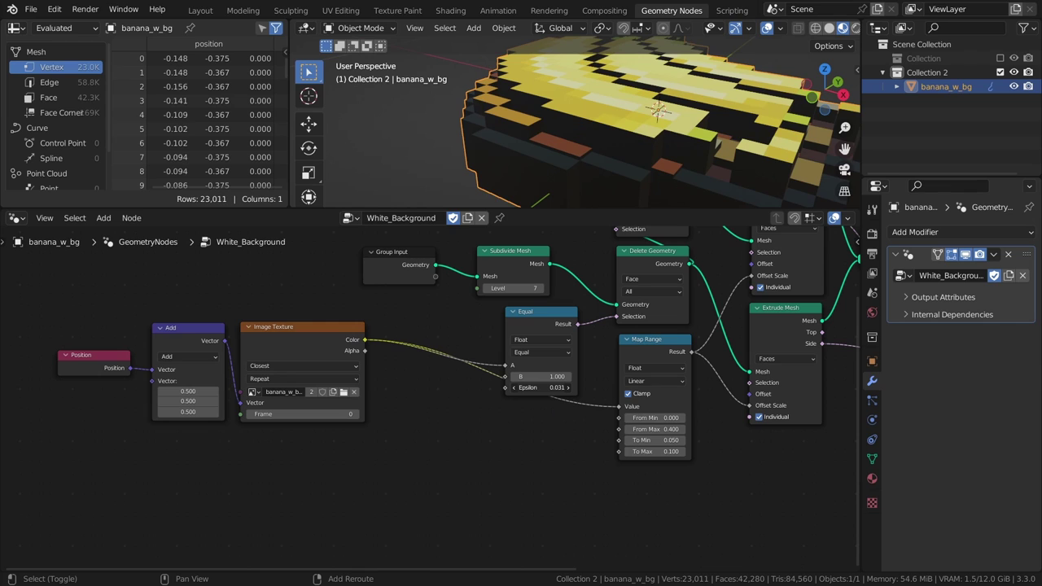
middle_drag(527, 163, 569, 199)
middle_drag(618, 90, 643, 159)
key(ctrl+s)
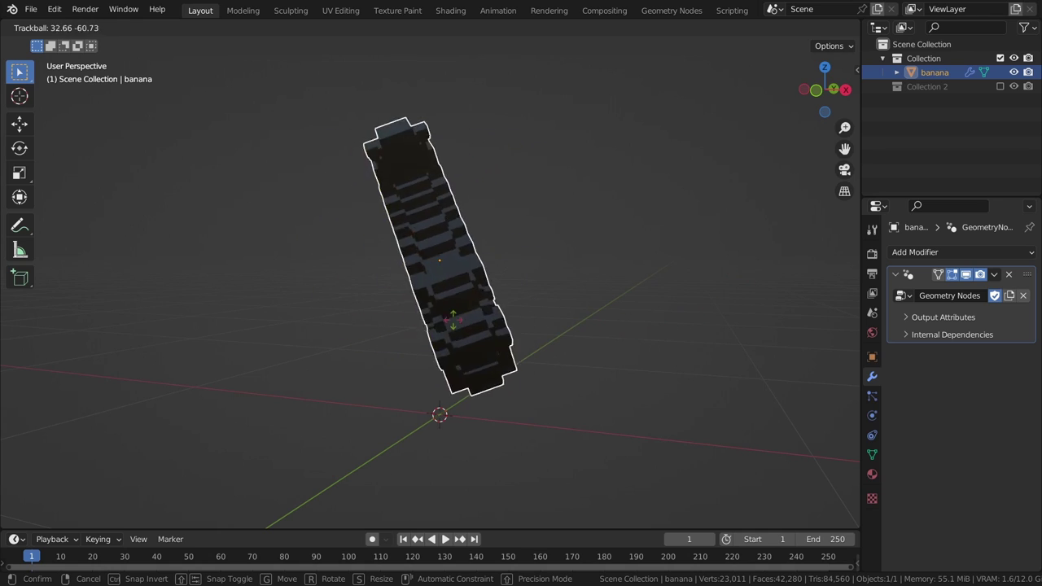
Rotate the original banana object freely with trackball rotation
mouse_move(480, 265)
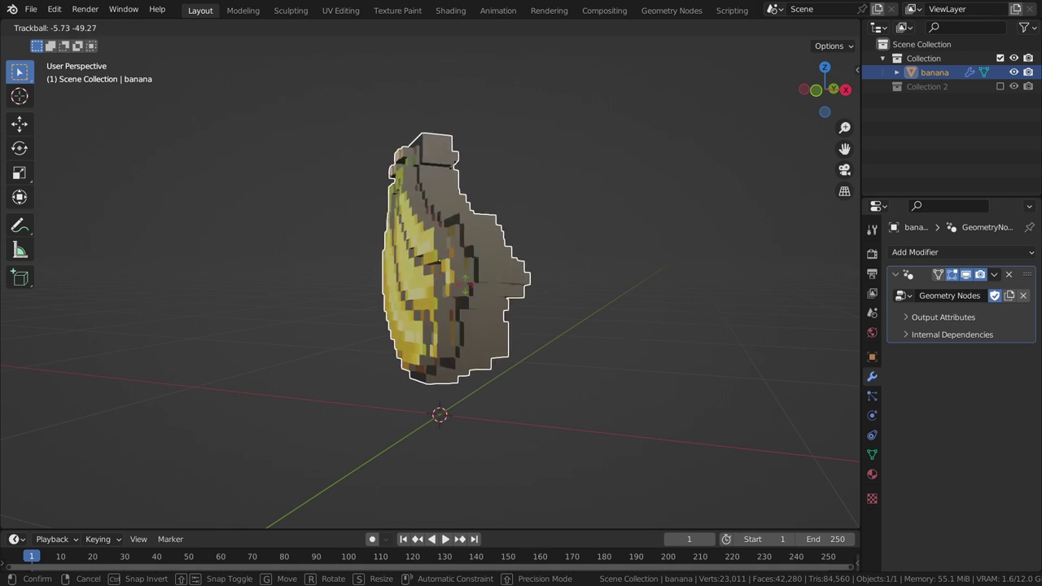